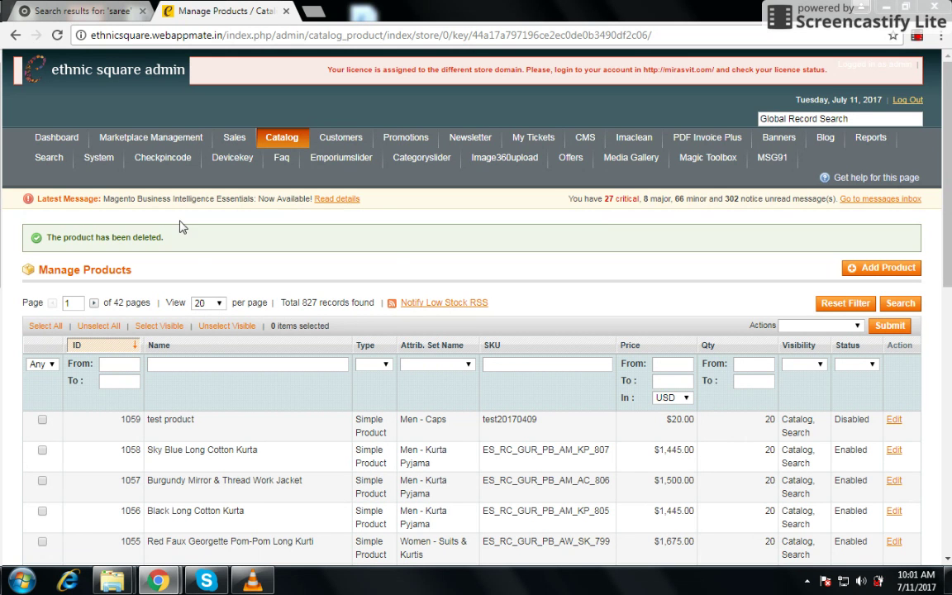
- Start a Configurable Product with the Women - Sarees attribute set and tick Color as its configurable attribute
mouse_move(273, 140)
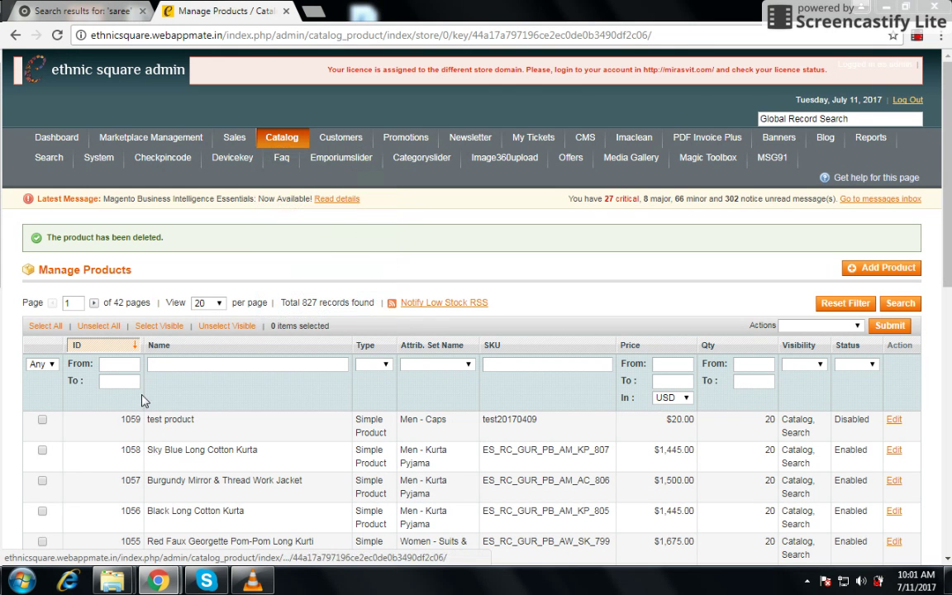
click(867, 271)
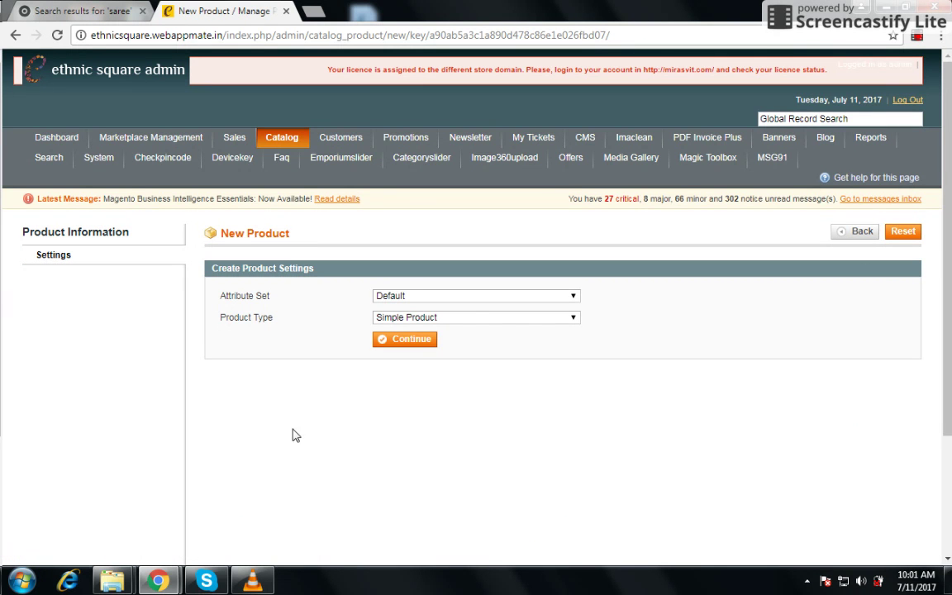
click(467, 299)
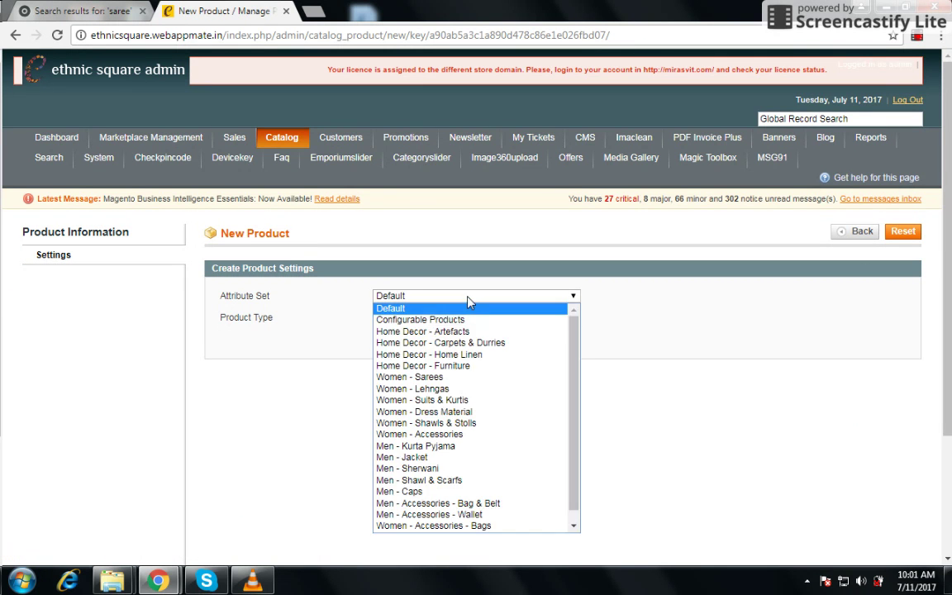
click(415, 378)
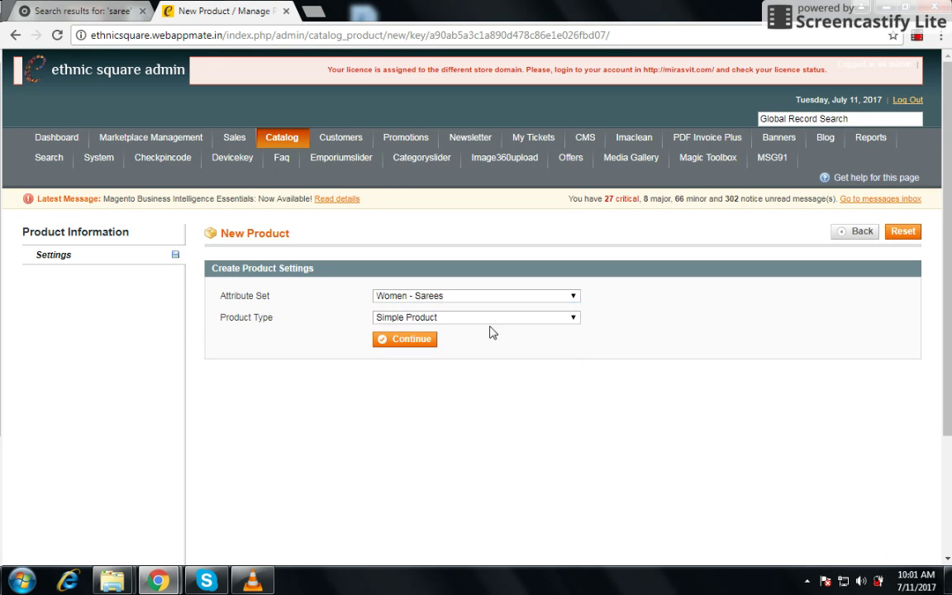
click(446, 323)
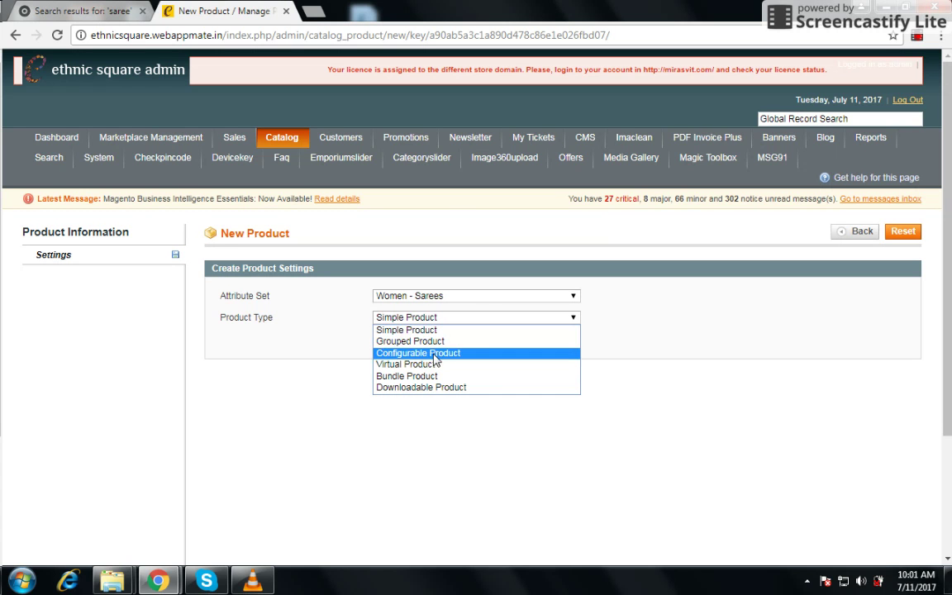
click(426, 353)
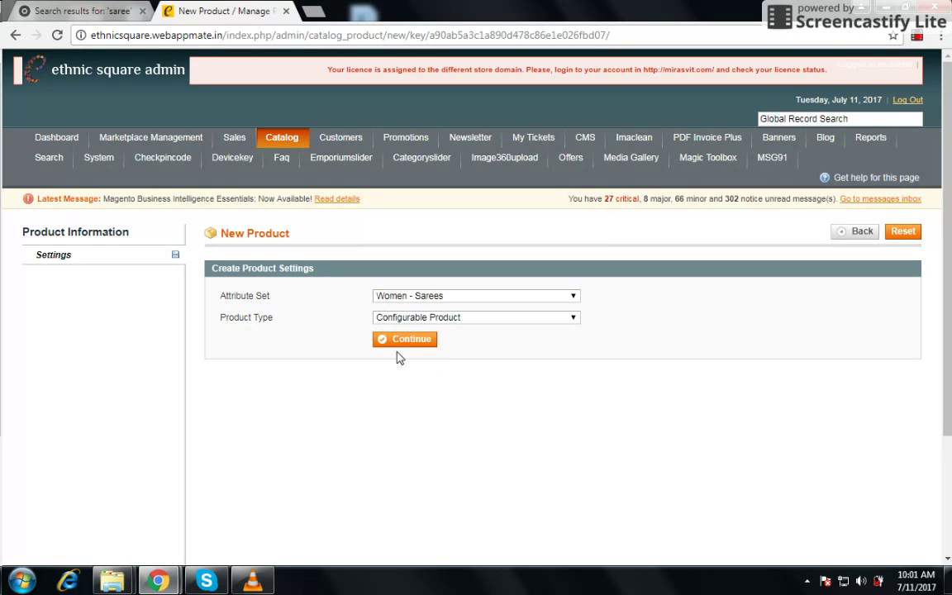
click(398, 344)
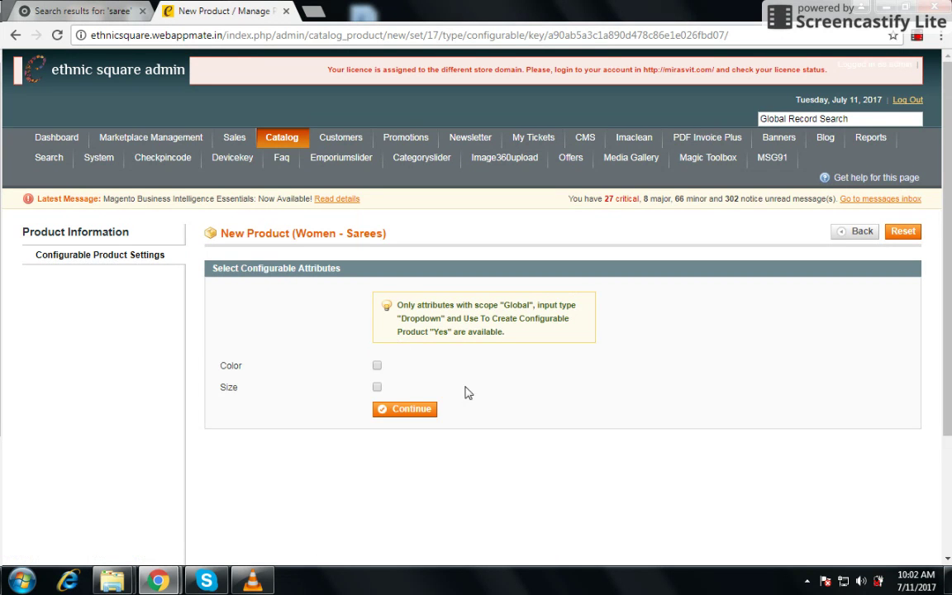
click(377, 365)
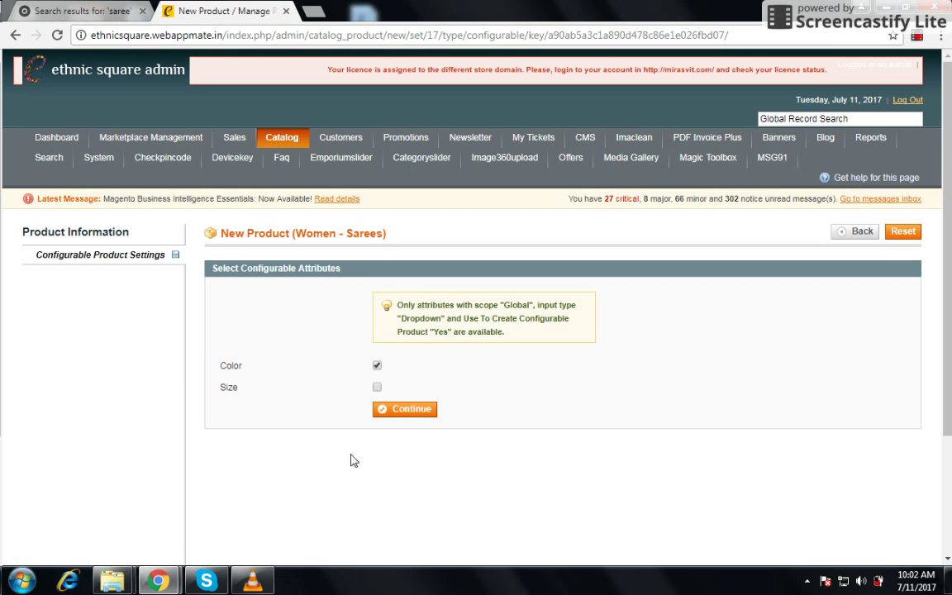
- Confirm Color as the configurable attribute and type 'Black saree' as the product name
click(391, 417)
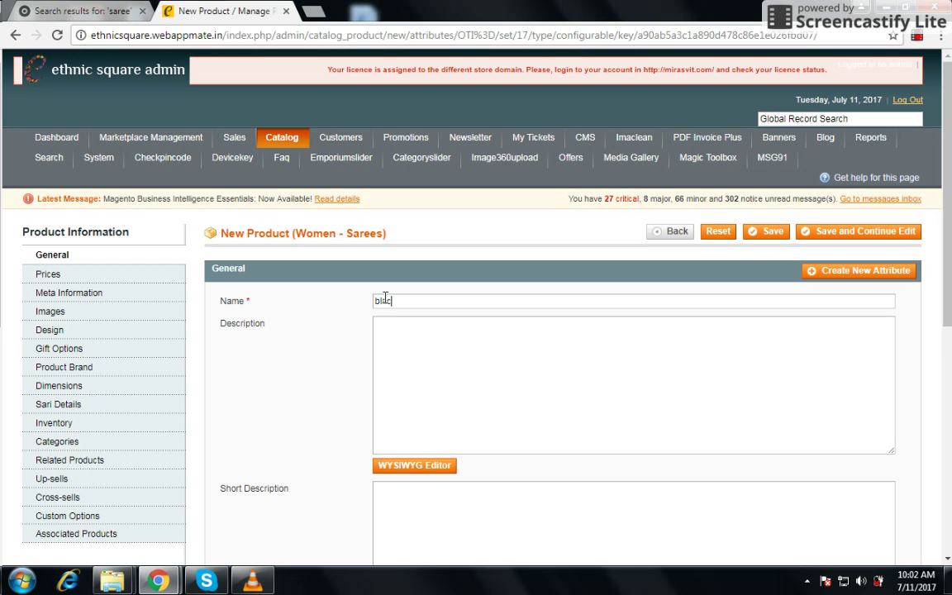
text(s)
click(385, 301)
text(saree)
key(BackSpace)
key(BackSpace)
key(BackSpace)
key(BackSpace)
key(BackSpace)
click(428, 301)
key(BackSpace)
key(BackSpace)
key(BackSpace)
key(BackSpace)
key(BackSpace)
text(Black saree)
- Trim the product name to 'saree' and enter the description 'betufull saree'
drag(393, 301, 372, 301)
key(BackSpace)
key(Delete)
text(K)
key(Delete)
key(BackSpace)
click(396, 333)
text(ree)
- Copy the description 'betufull saree' into the Short Description field
scroll(436, 328, down, 4)
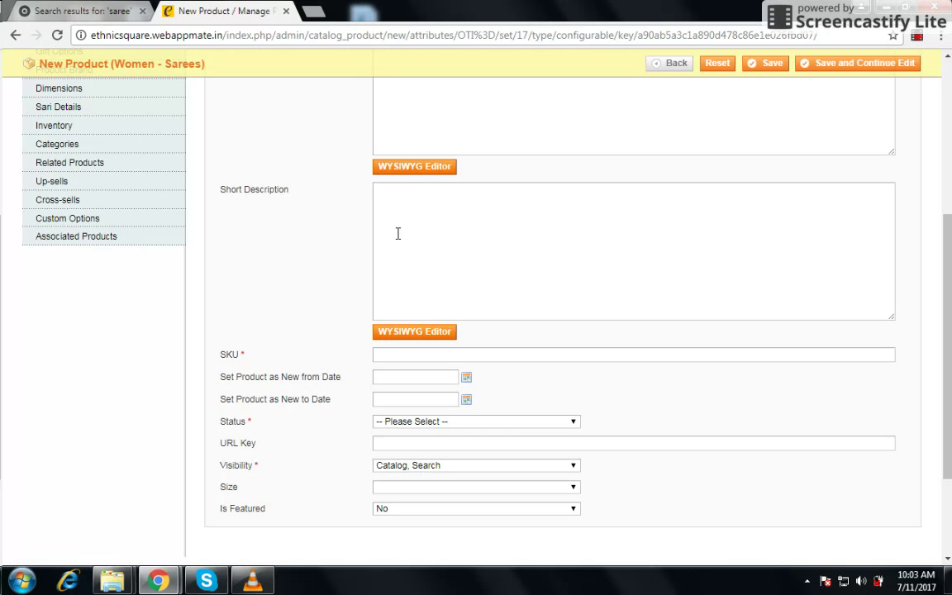
click(398, 211)
scroll(398, 211, up, 4)
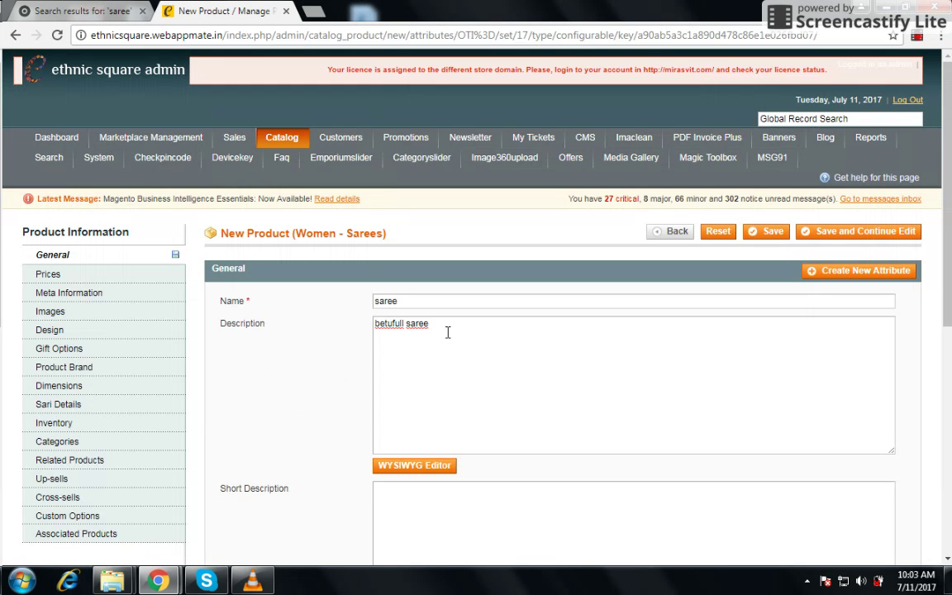
drag(446, 329, 347, 336)
right_click(398, 325)
click(413, 354)
scroll(413, 356, down, 4)
right_click(416, 211)
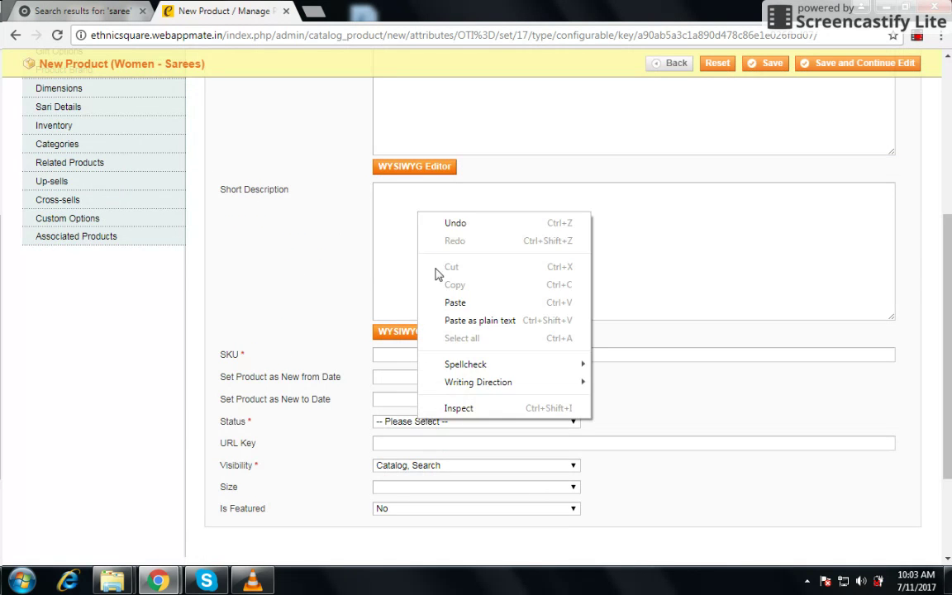
click(442, 302)
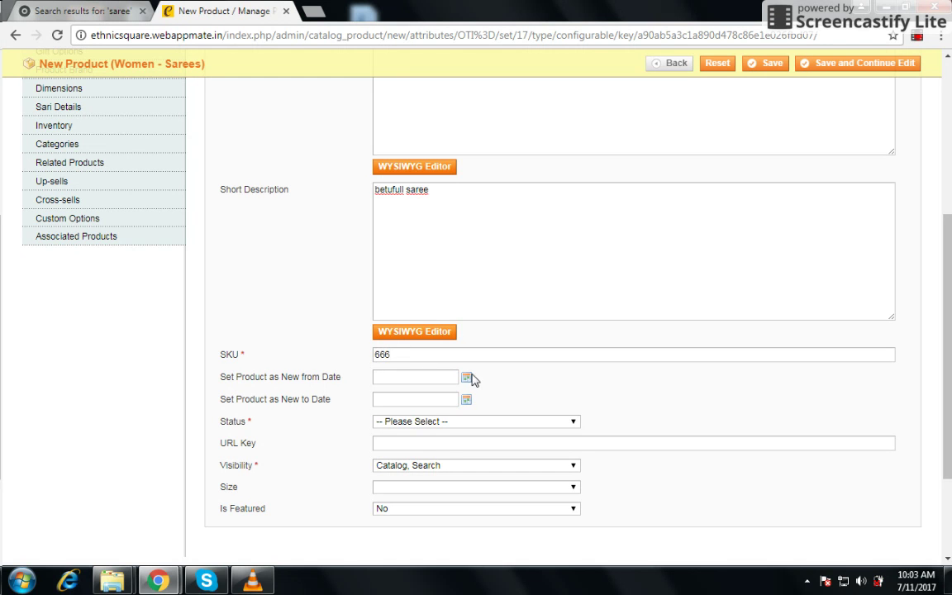
- Set the product status to Enabled
scroll(463, 397, down, 2)
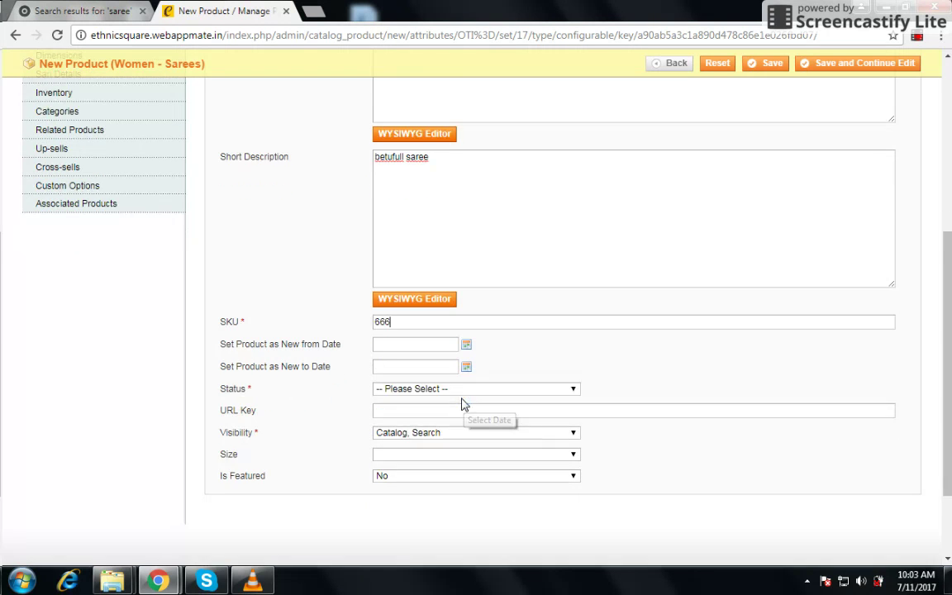
click(454, 348)
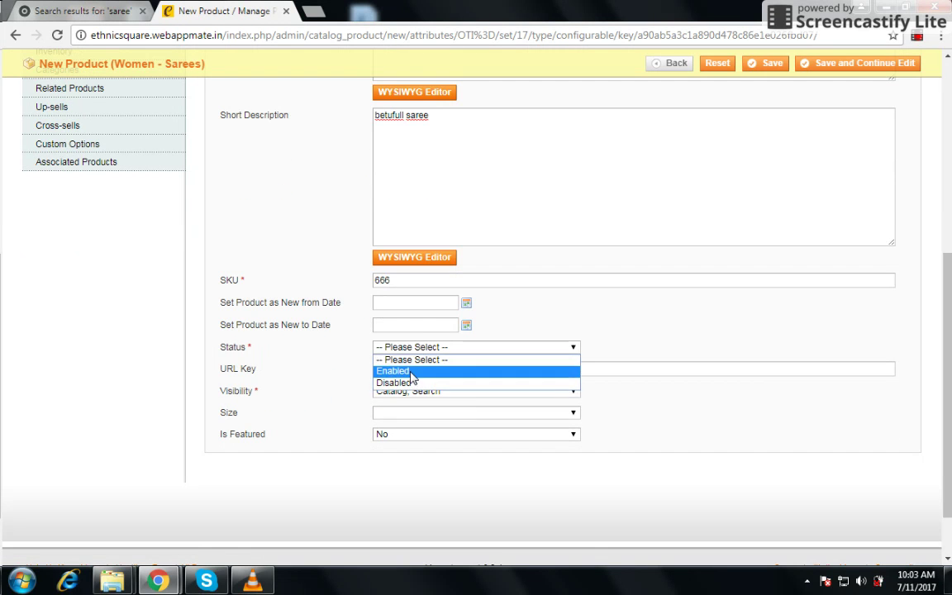
click(411, 369)
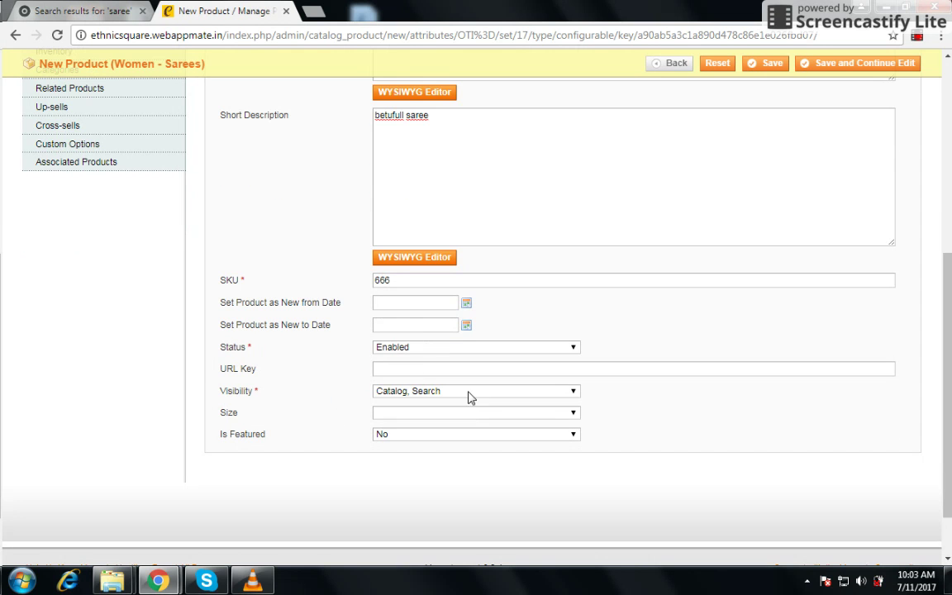
scroll(453, 402, up, 4)
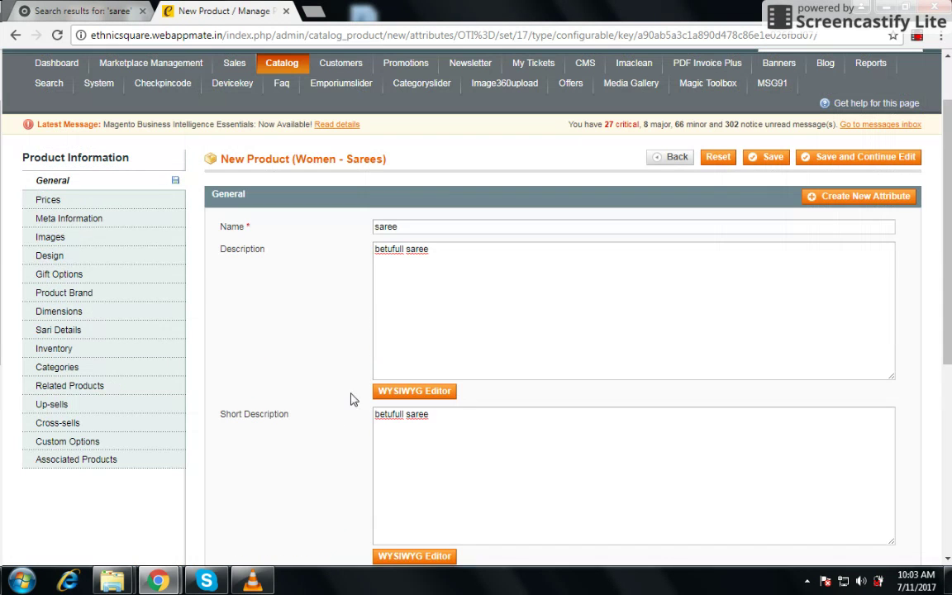
- Enter 50 as the product price on the Prices tab
click(75, 201)
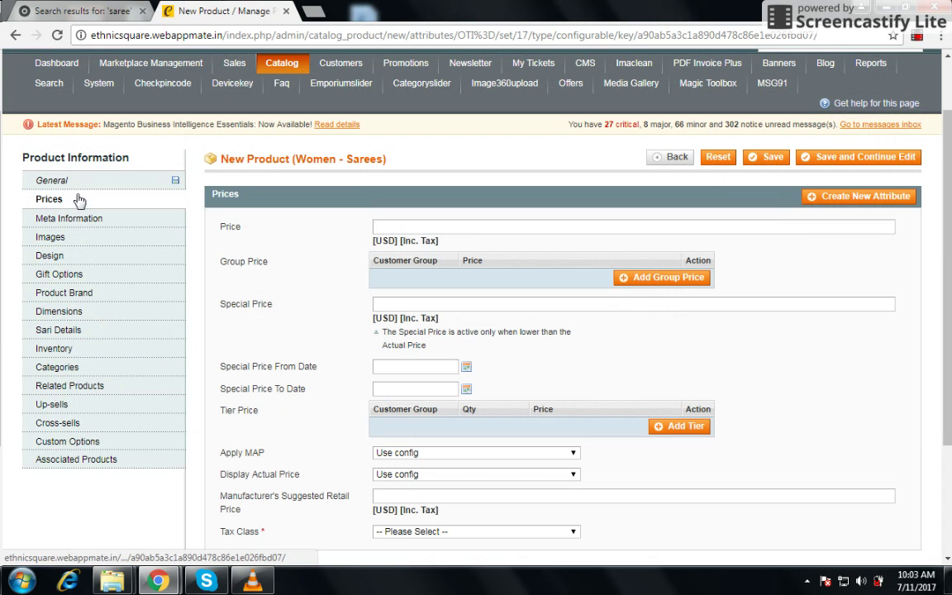
click(427, 230)
text(4)
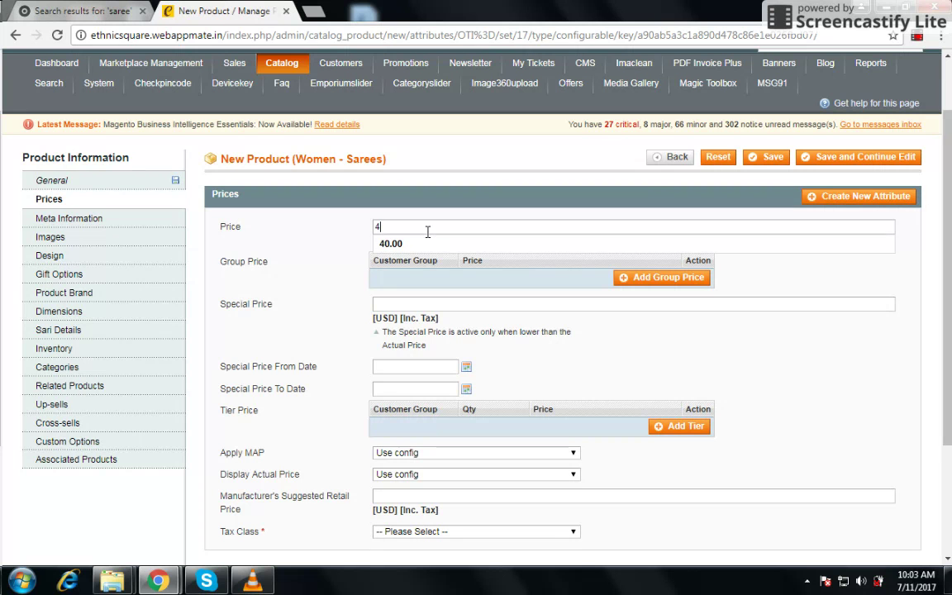
text(0)
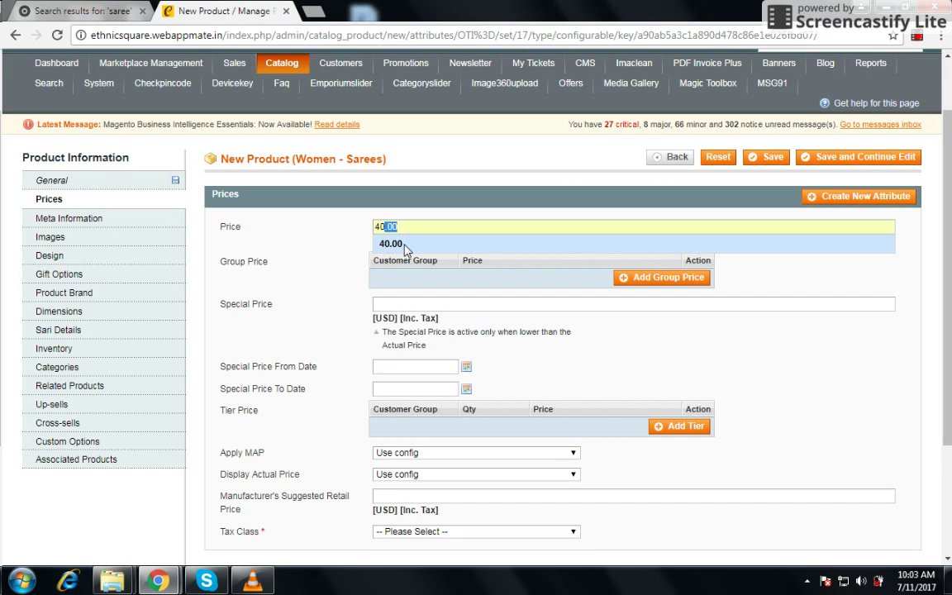
key(BackSpace)
key(BackSpace)
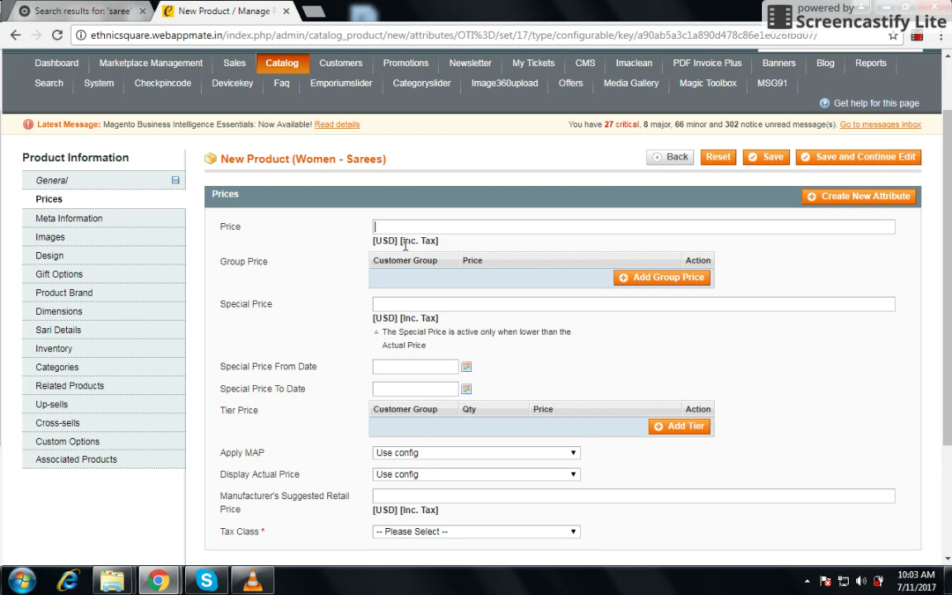
text(50)
click(405, 245)
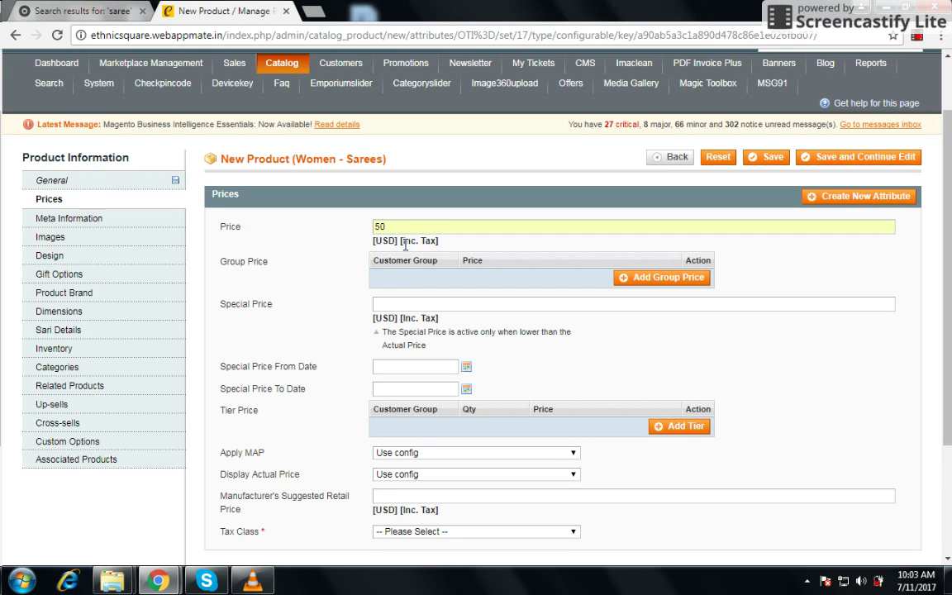
- Set the product's tax class to None
scroll(372, 323, down, 2)
scroll(342, 294, down, 1)
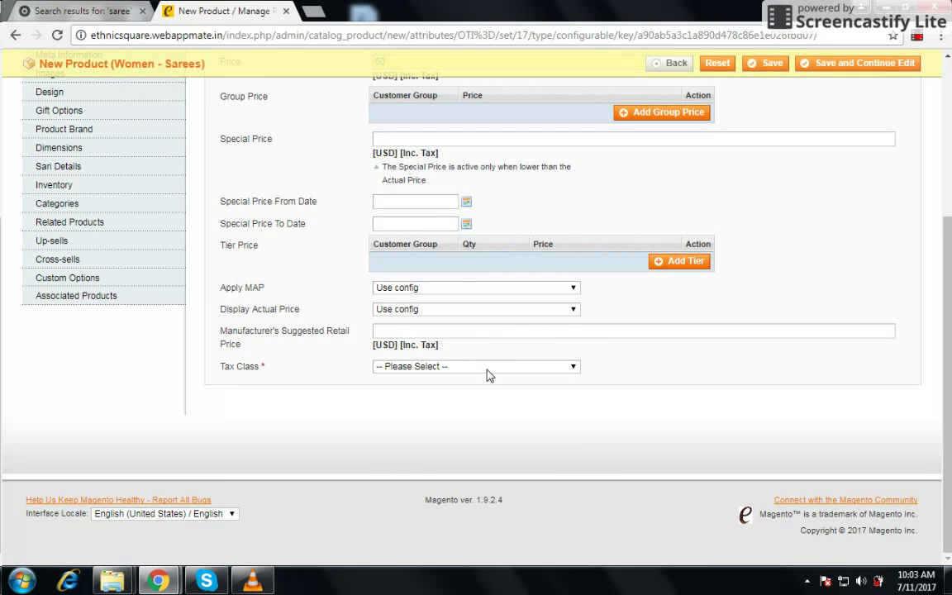
click(487, 369)
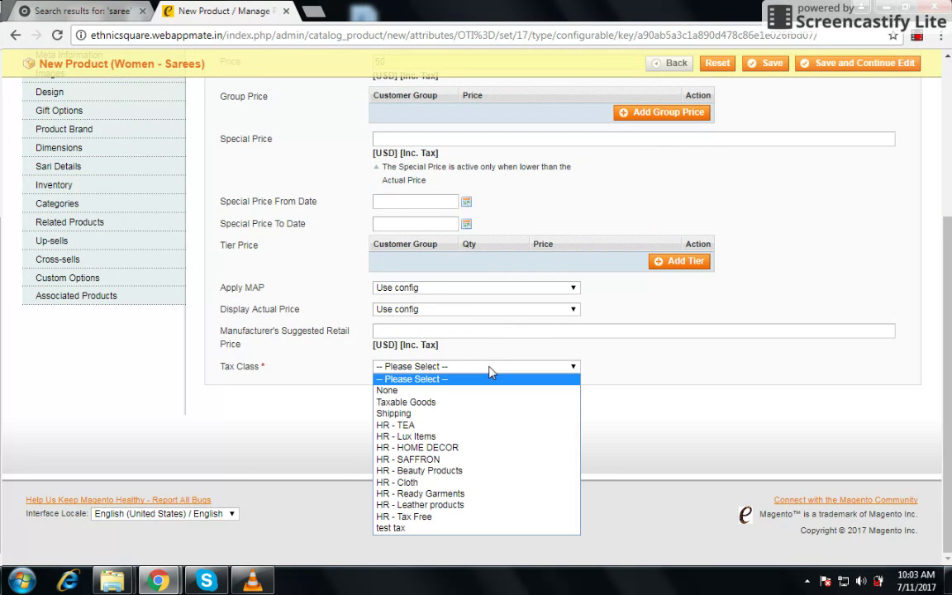
click(389, 391)
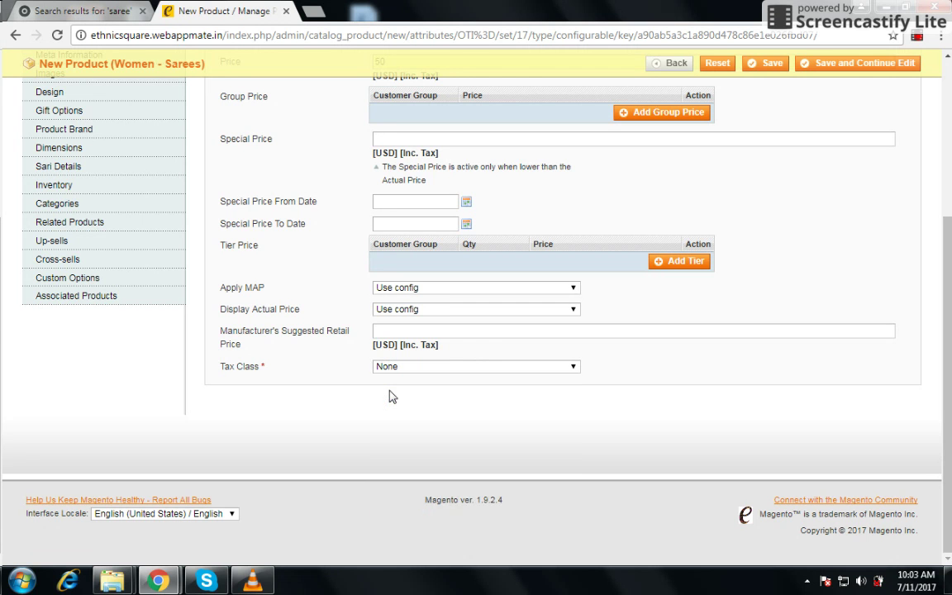
scroll(347, 355, up, 3)
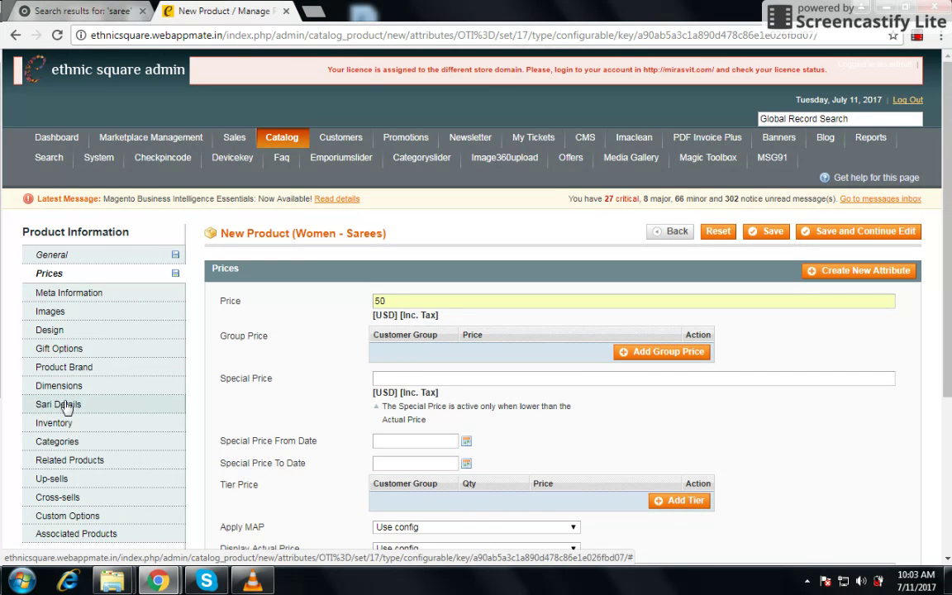
- Set Stock Availability to In Stock on the Inventory tab
click(73, 424)
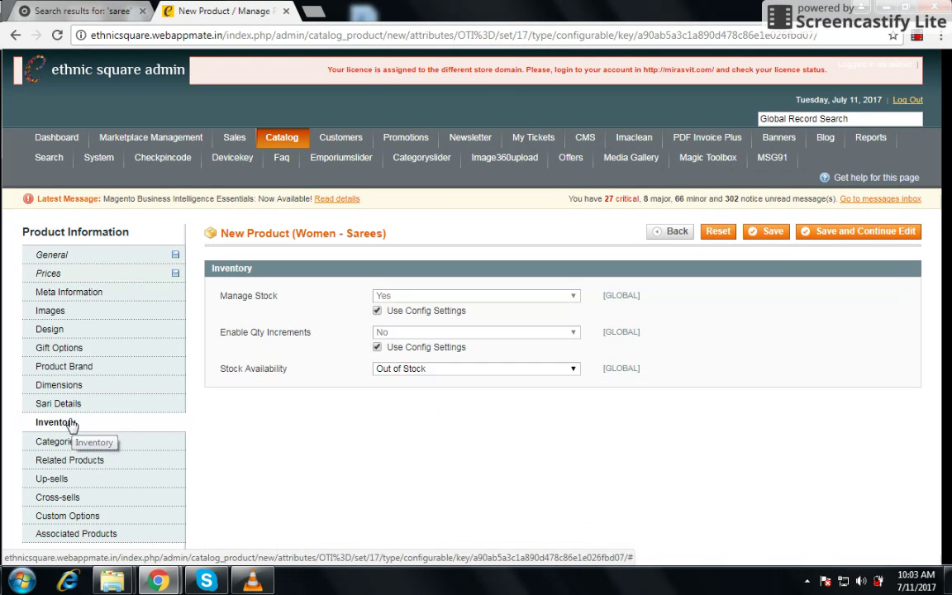
click(501, 371)
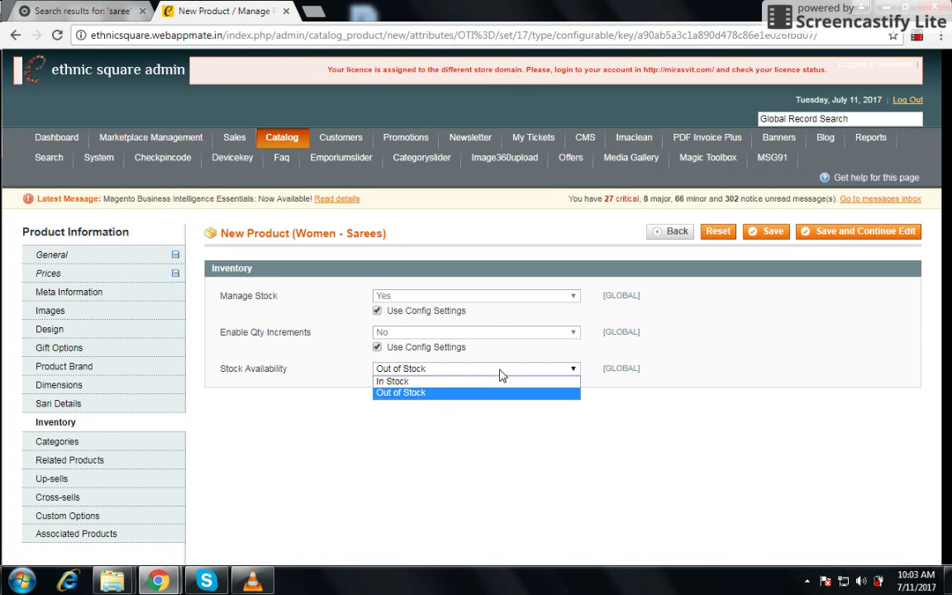
click(386, 382)
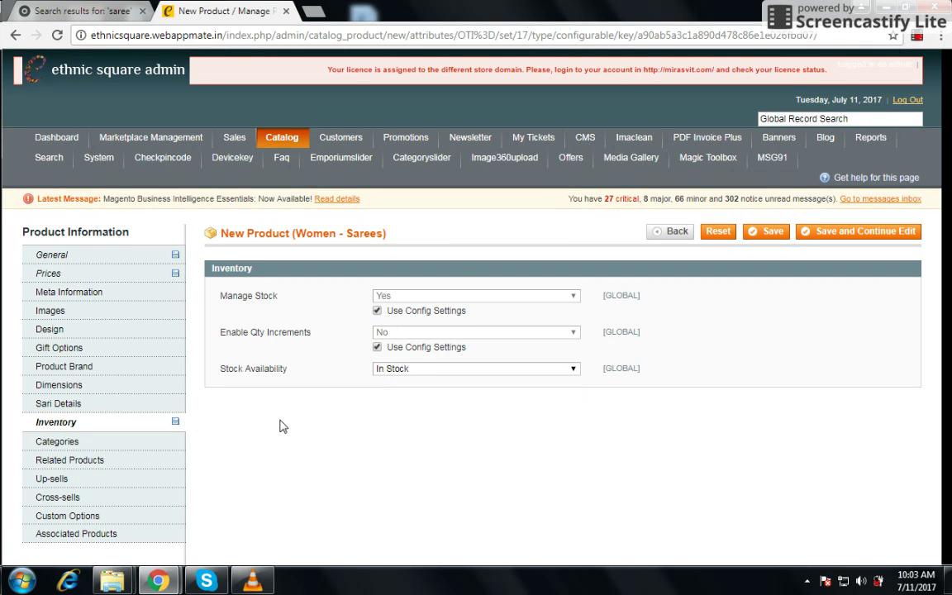
scroll(281, 425, down, 1)
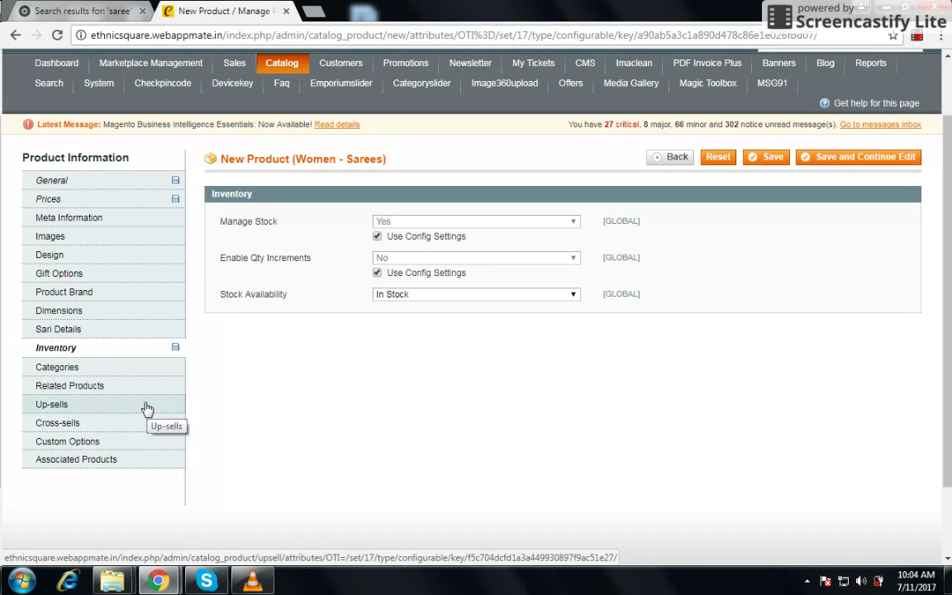
- Tick the Women category and its Sarees subcategory in the category tree
click(105, 369)
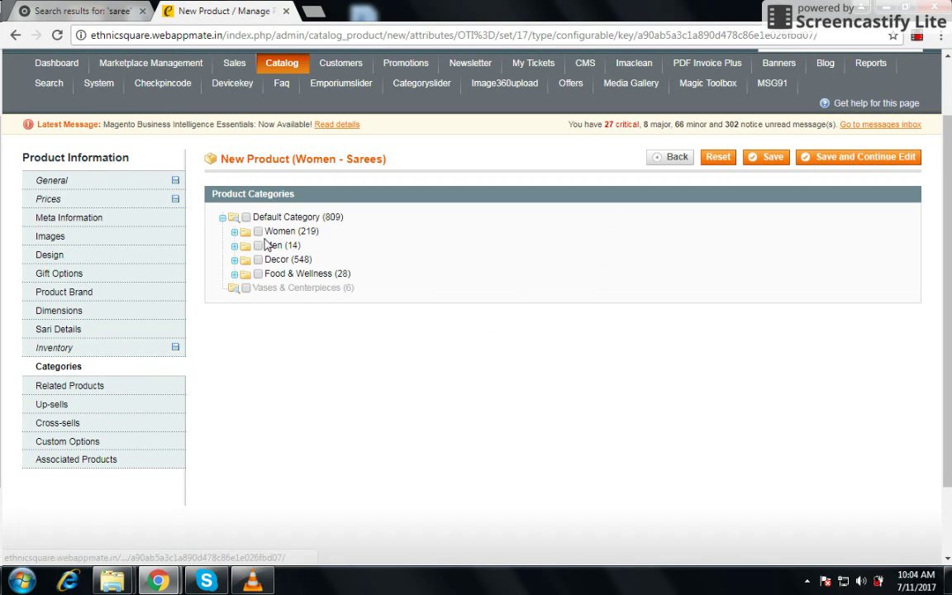
click(258, 232)
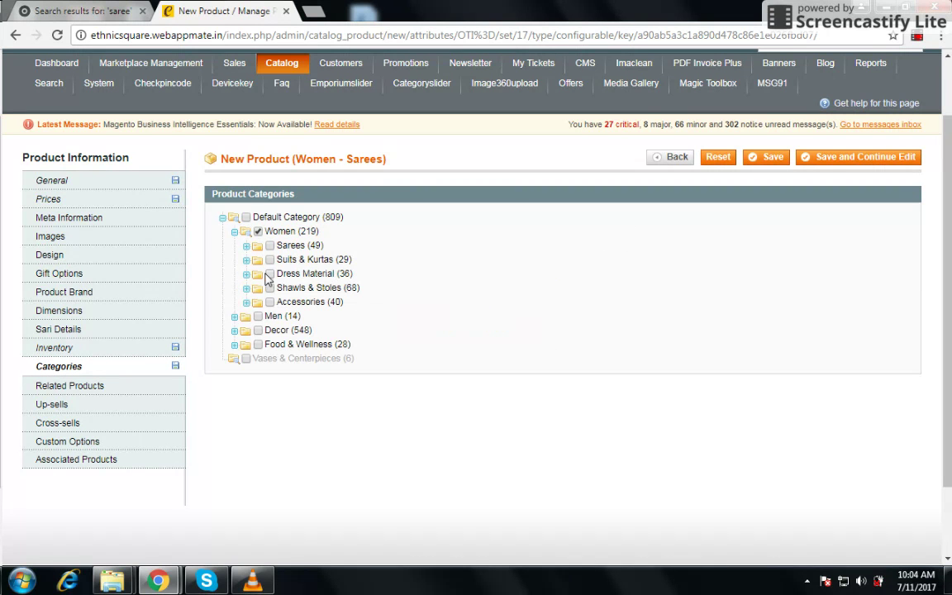
click(269, 245)
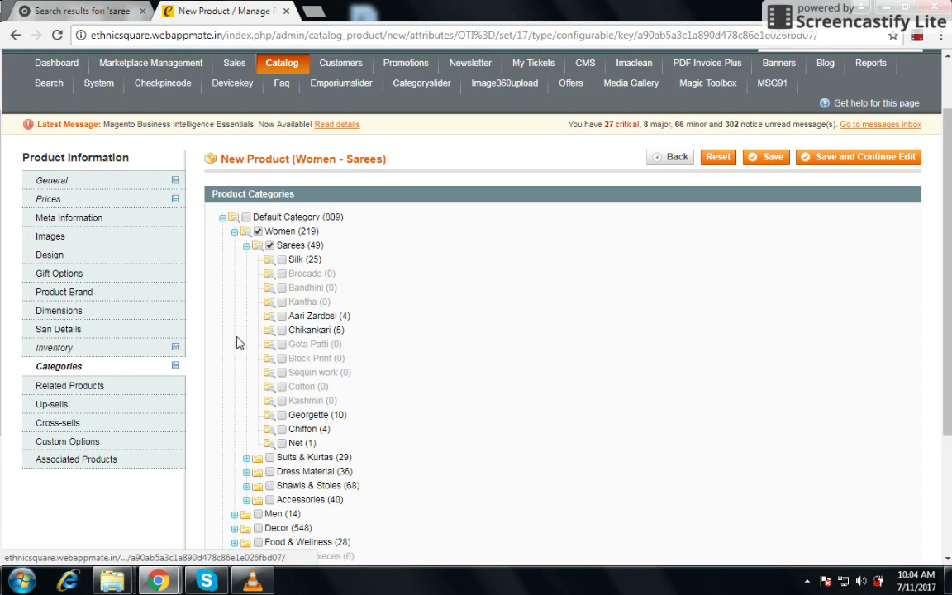
scroll(223, 351, down, 2)
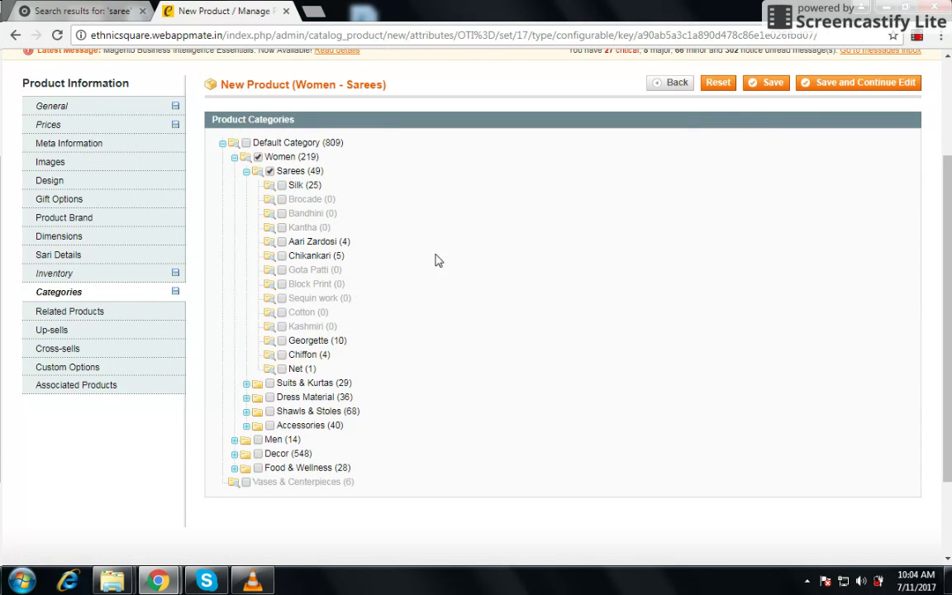
- Review the Associated Products, Inventory and Categories tabs, then save the saree product
click(91, 389)
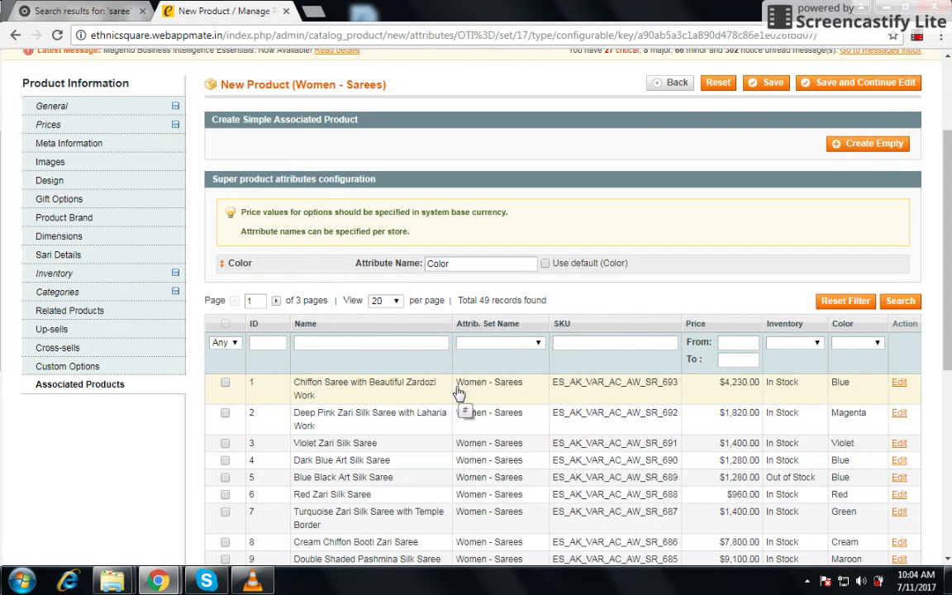
scroll(248, 389, up, 1)
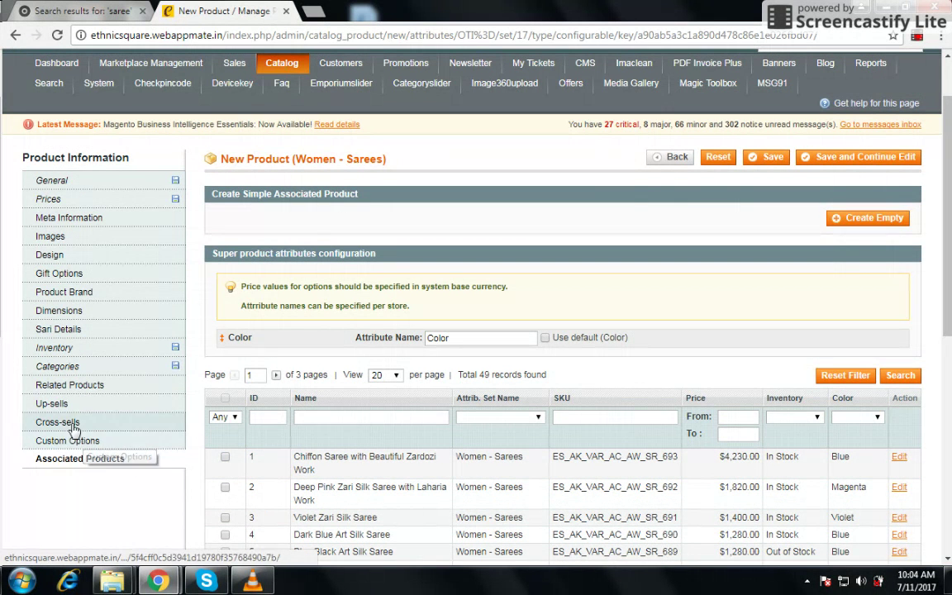
click(62, 348)
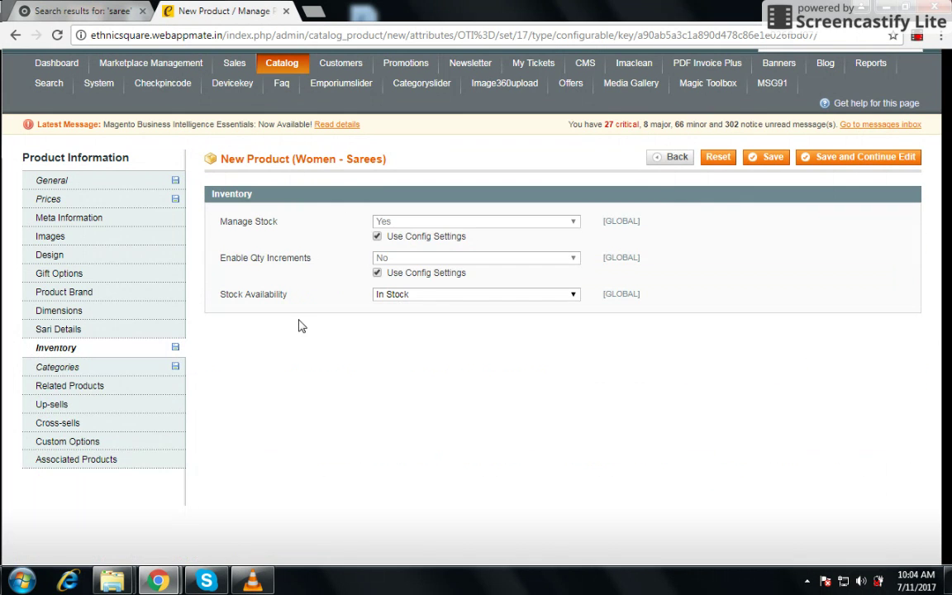
click(113, 369)
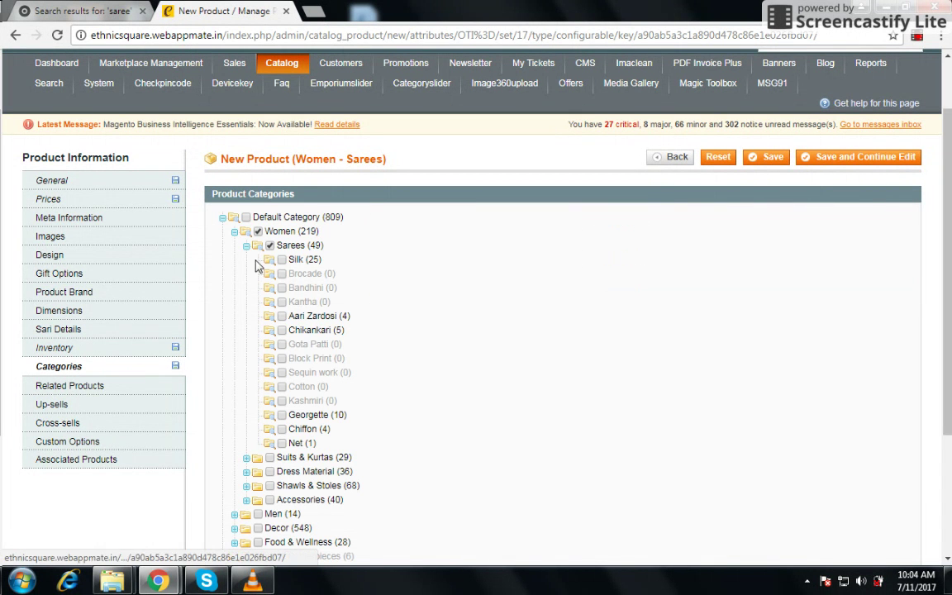
click(761, 156)
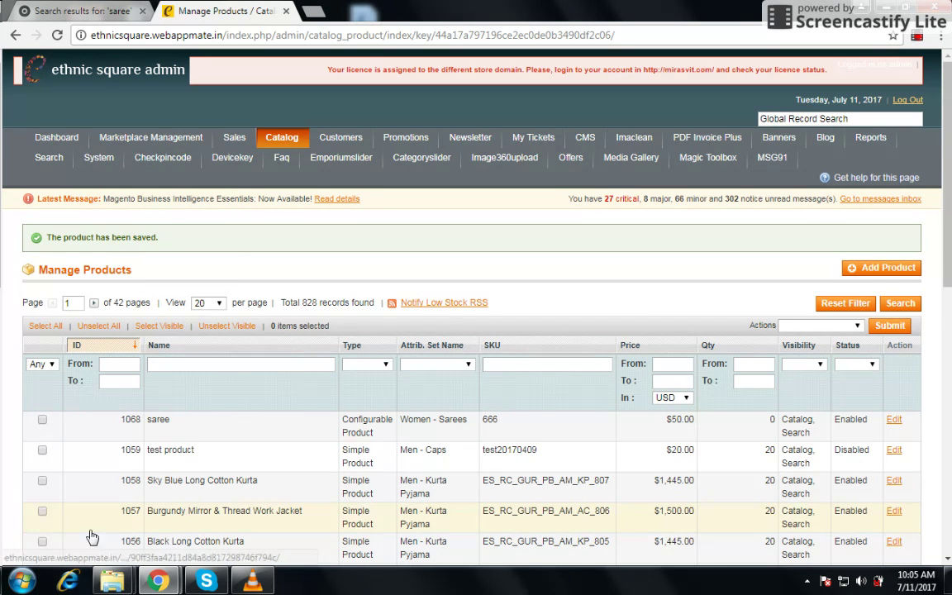
- Scroll the Manage Products grid to confirm saree is saved as ID 1068
scroll(410, 366, down, 1)
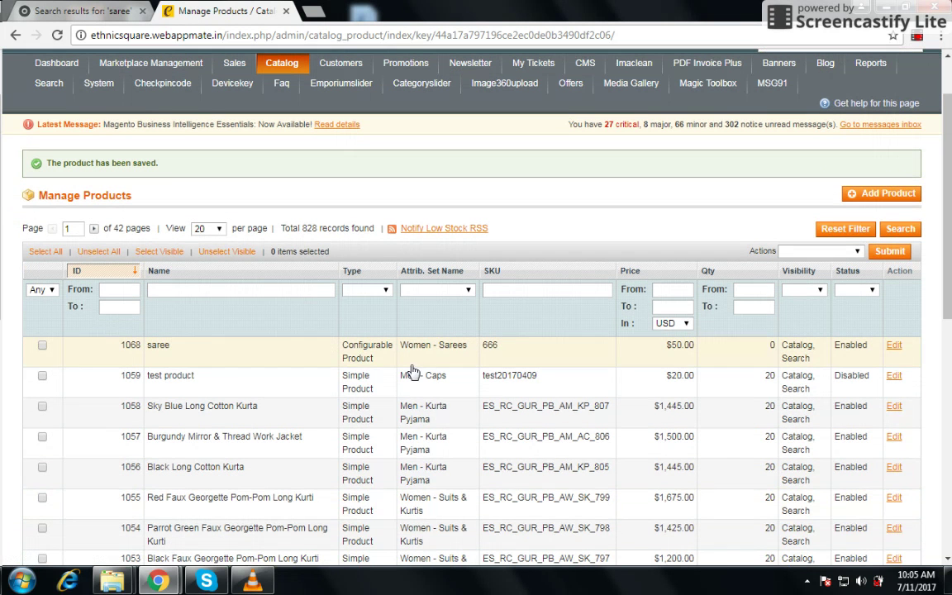
- Reopen saree product ID 1068 and show its Associated Products quick-creation form
click(358, 353)
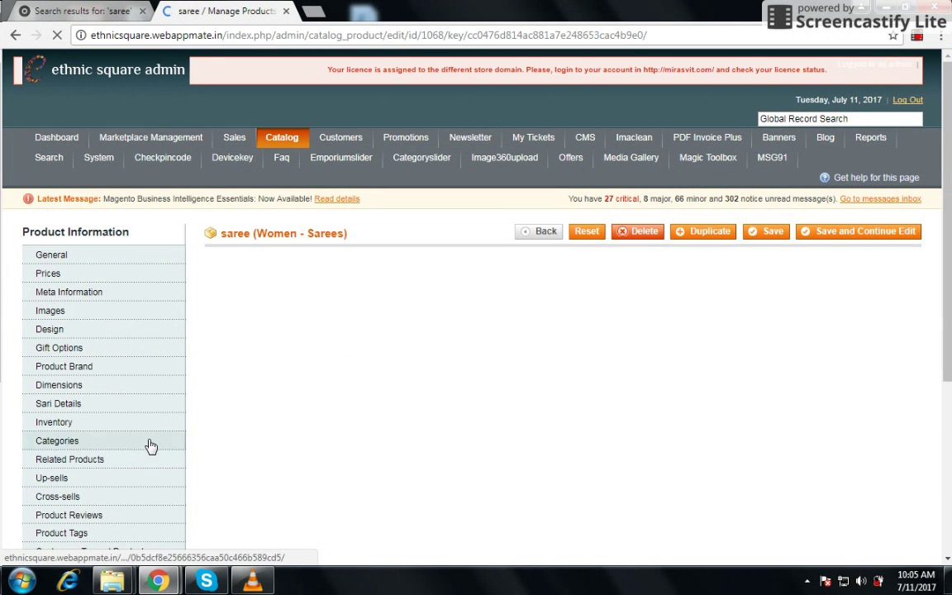
scroll(151, 405, down, 1)
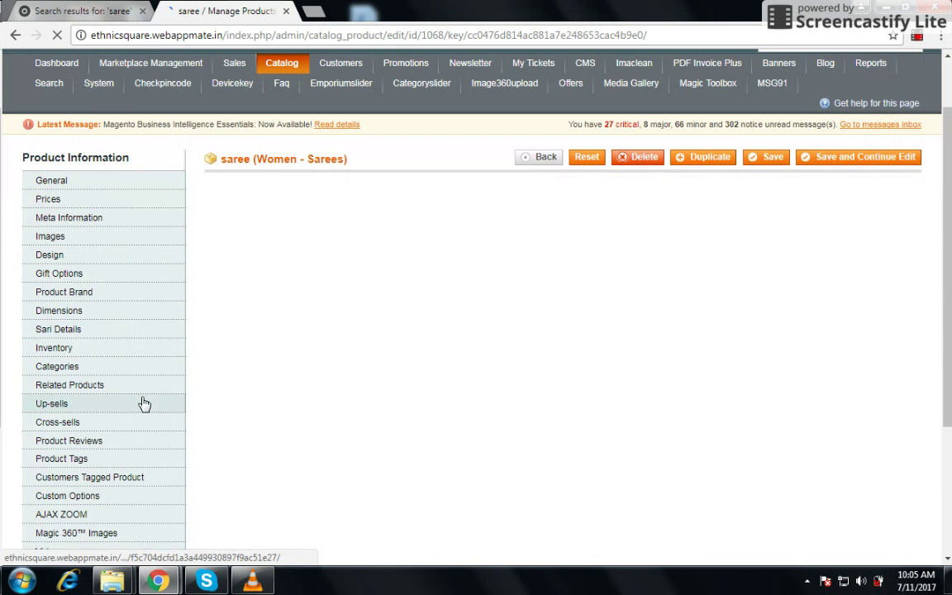
scroll(91, 396, down, 2)
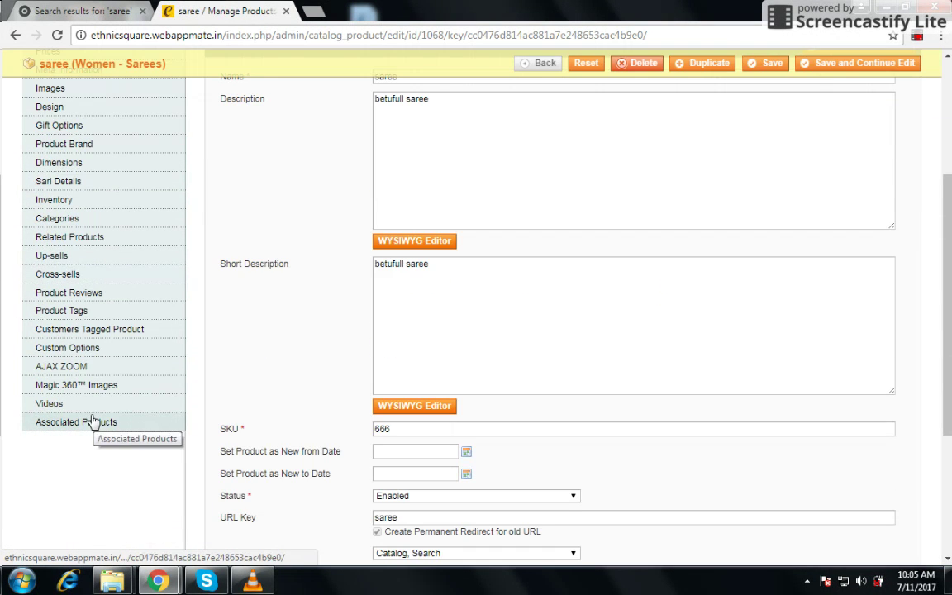
scroll(548, 394, up, 3)
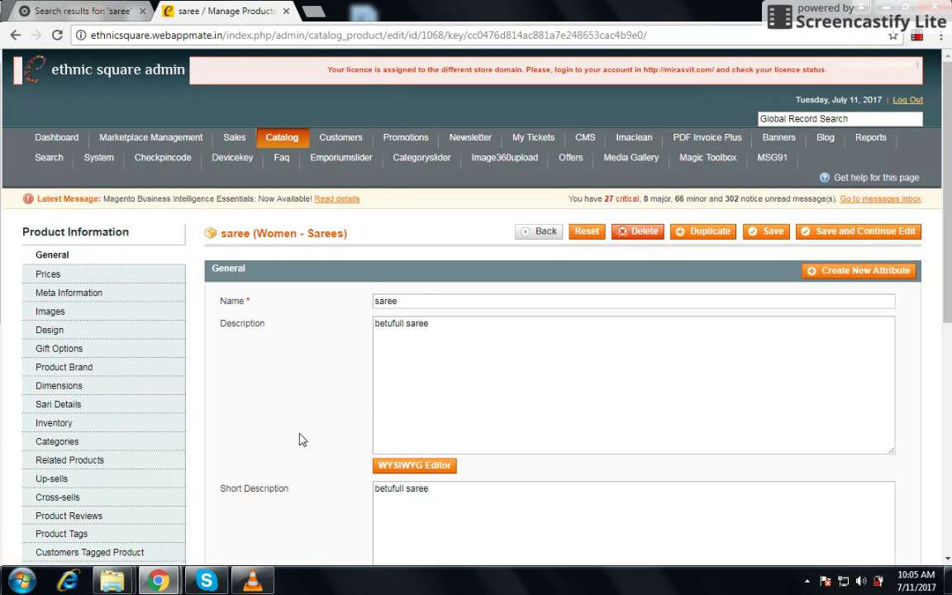
scroll(91, 434, down, 3)
click(87, 423)
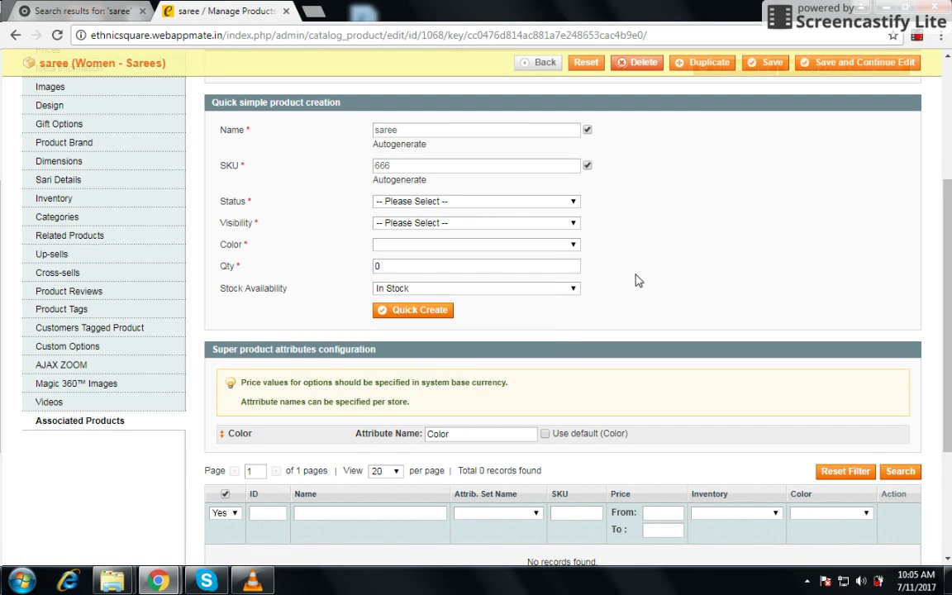
scroll(636, 281, up, 1)
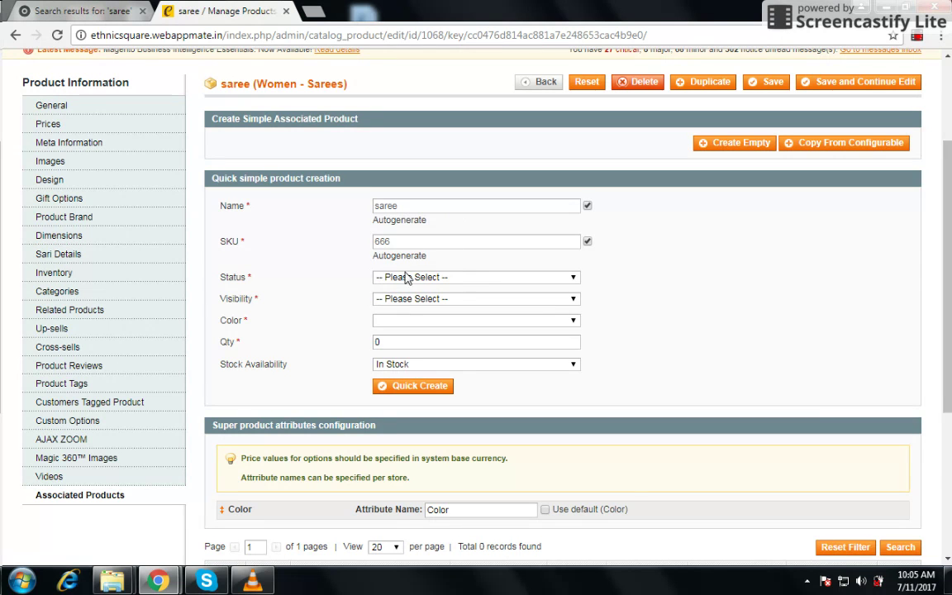
- Set the new child to status Enabled, visibility Catalog, Search, and colour Black
click(461, 280)
click(424, 302)
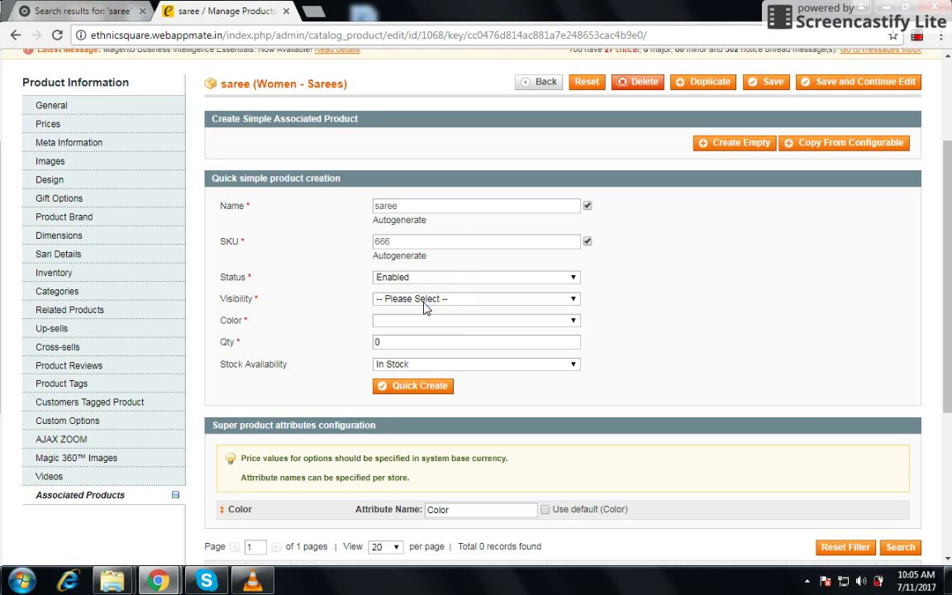
click(473, 299)
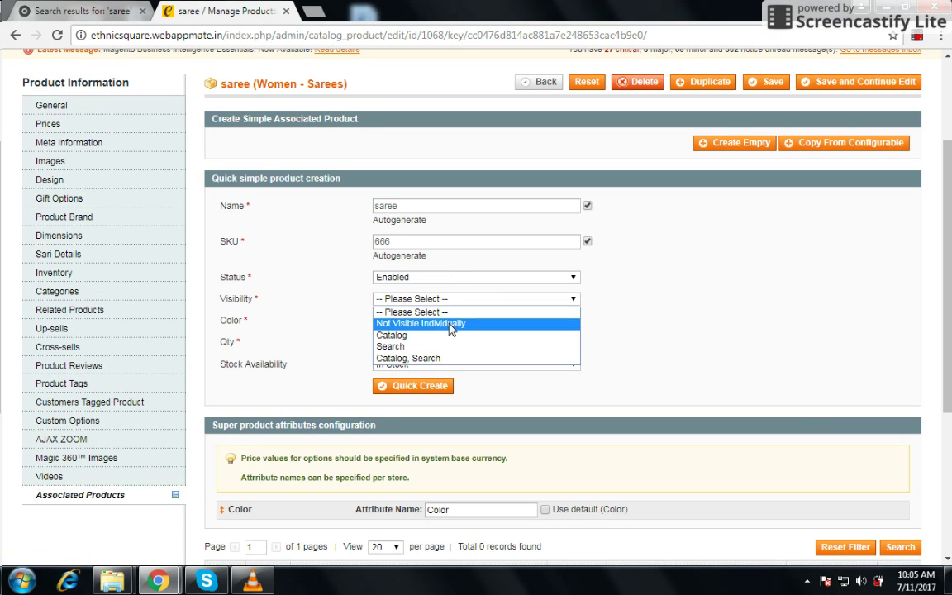
click(405, 361)
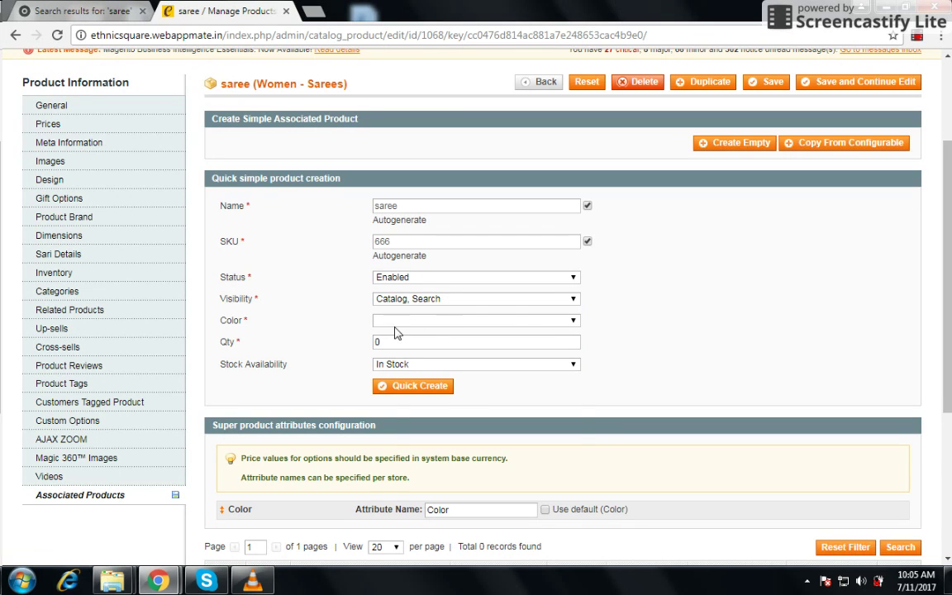
click(552, 324)
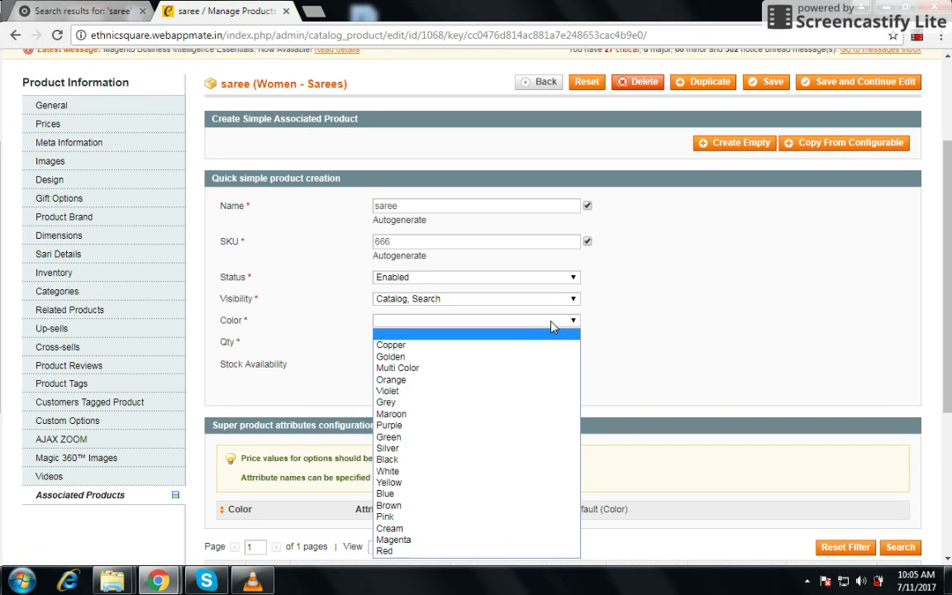
click(387, 460)
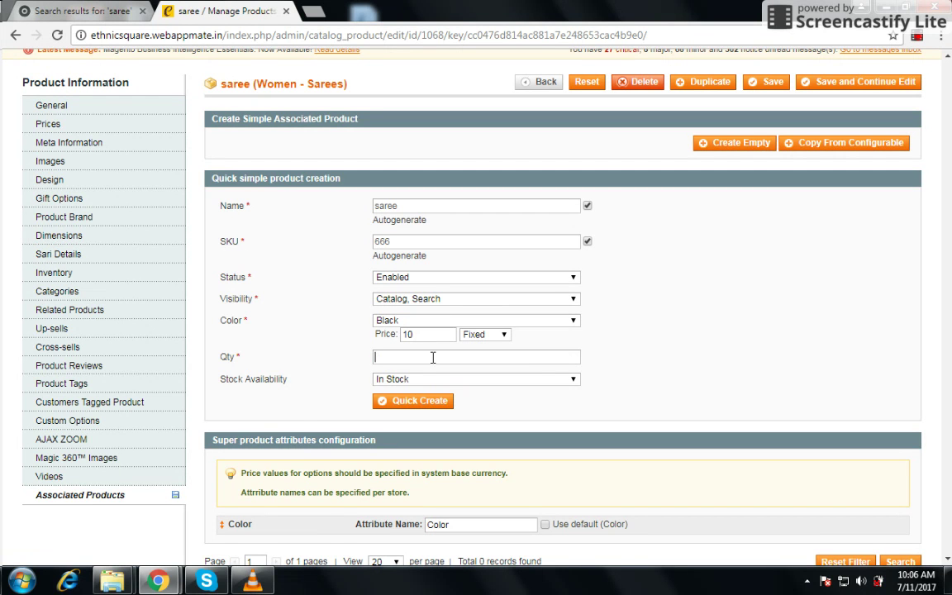
- Enter 10 for the Black child and quick-create saree-Black
click(433, 357)
text(10)
click(393, 403)
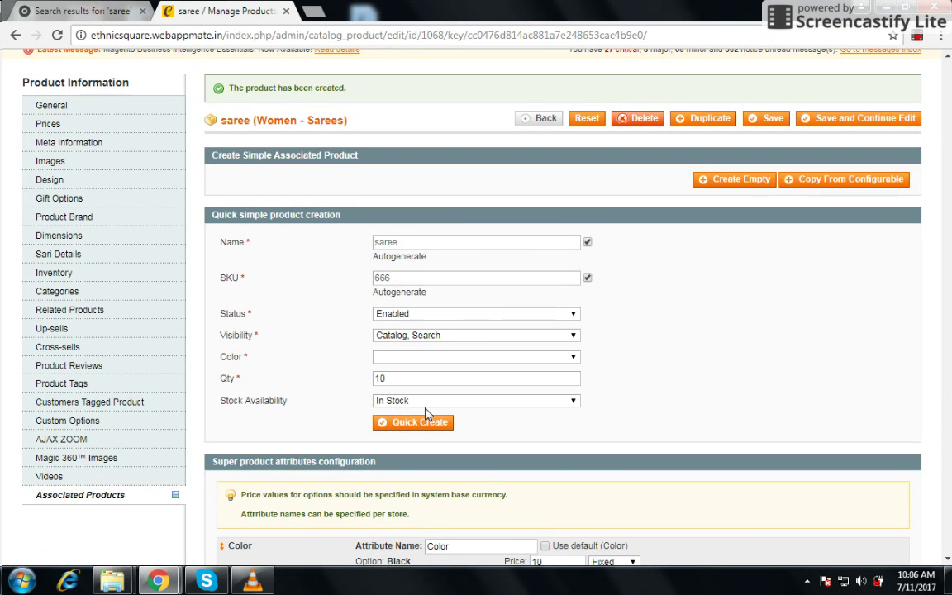
scroll(425, 414, down, 4)
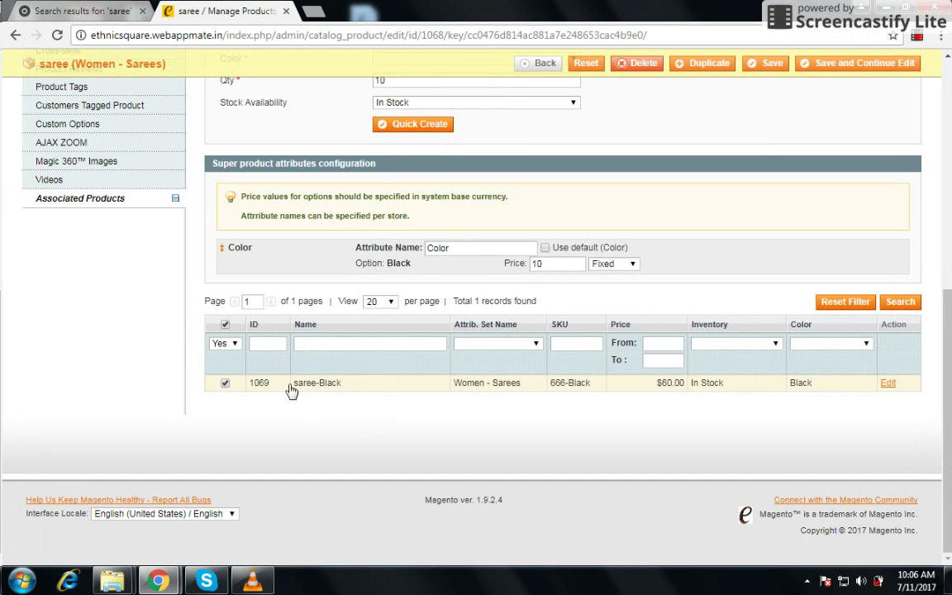
- Quick-create the Blue child product (SKU 666-Blue, $50.00) with Color set to Blue
scroll(488, 403, up, 4)
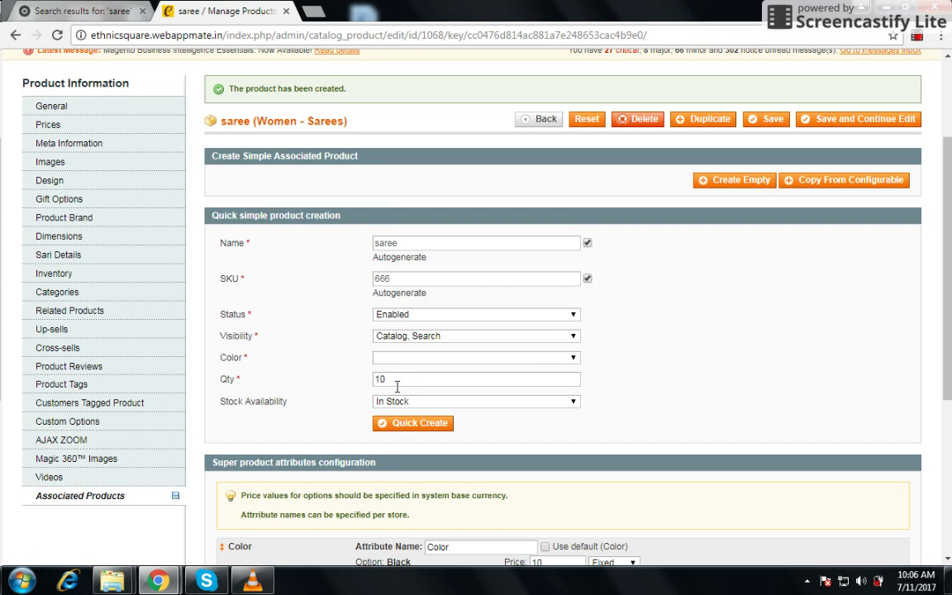
click(558, 363)
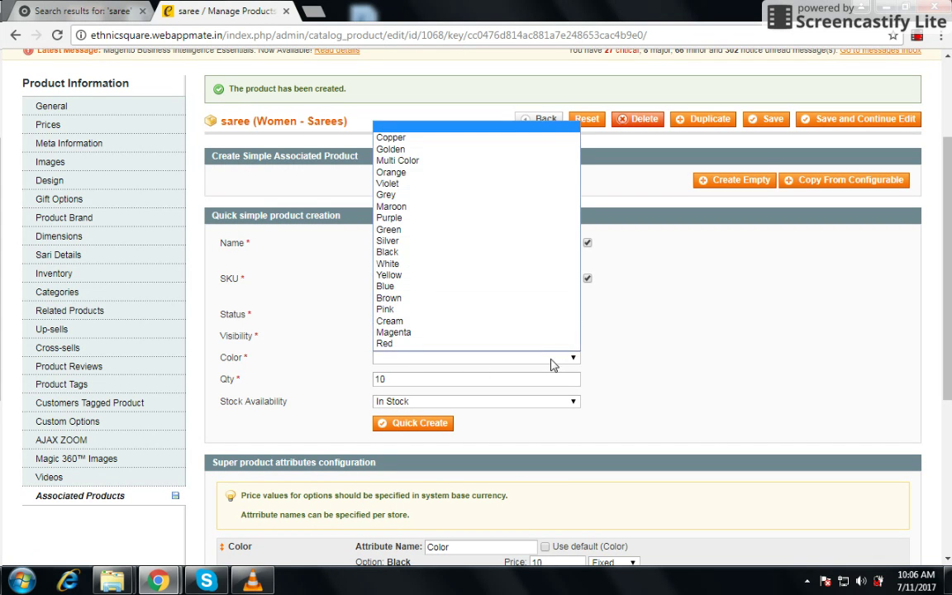
click(385, 287)
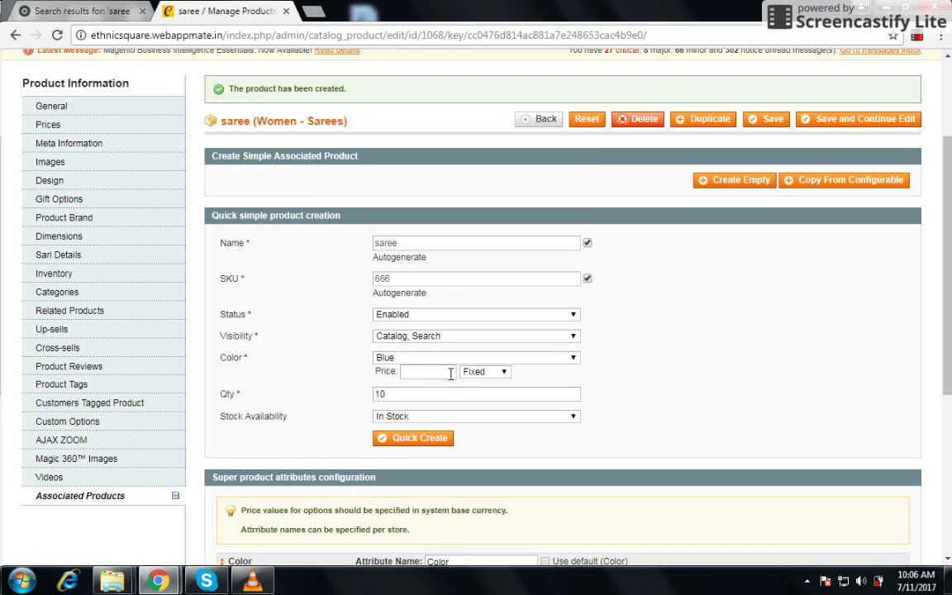
scroll(479, 405, down, 2)
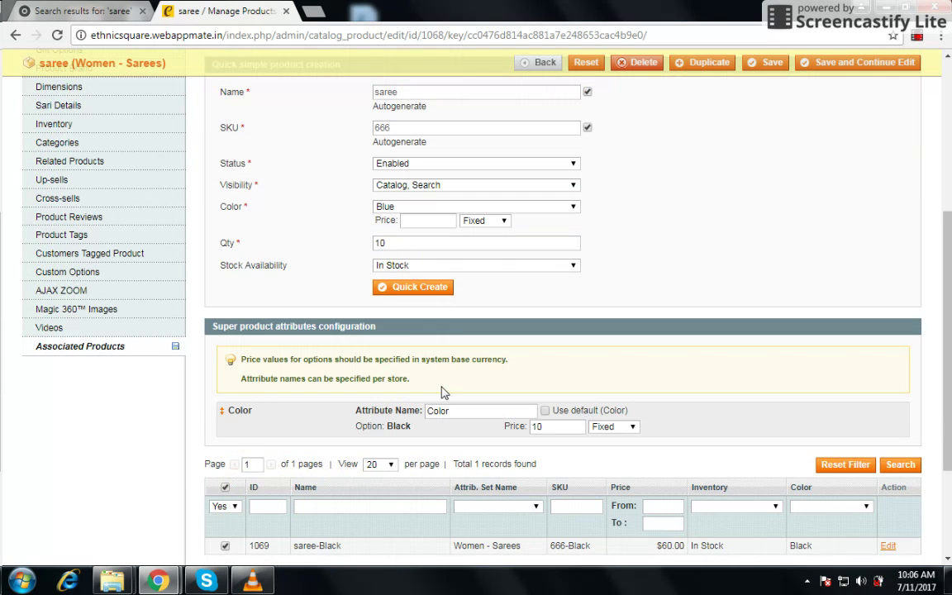
click(394, 291)
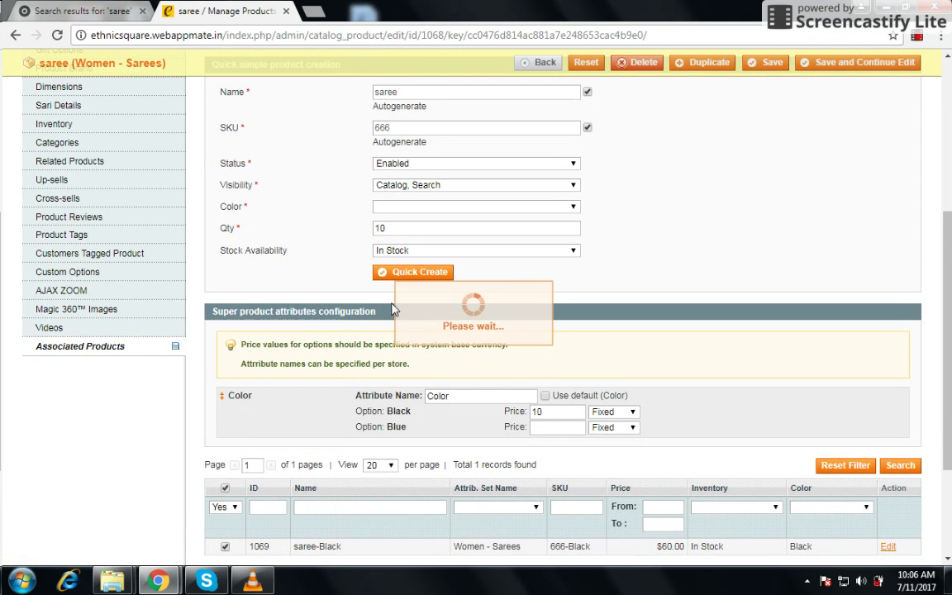
scroll(393, 308, down, 2)
scroll(393, 308, down, 3)
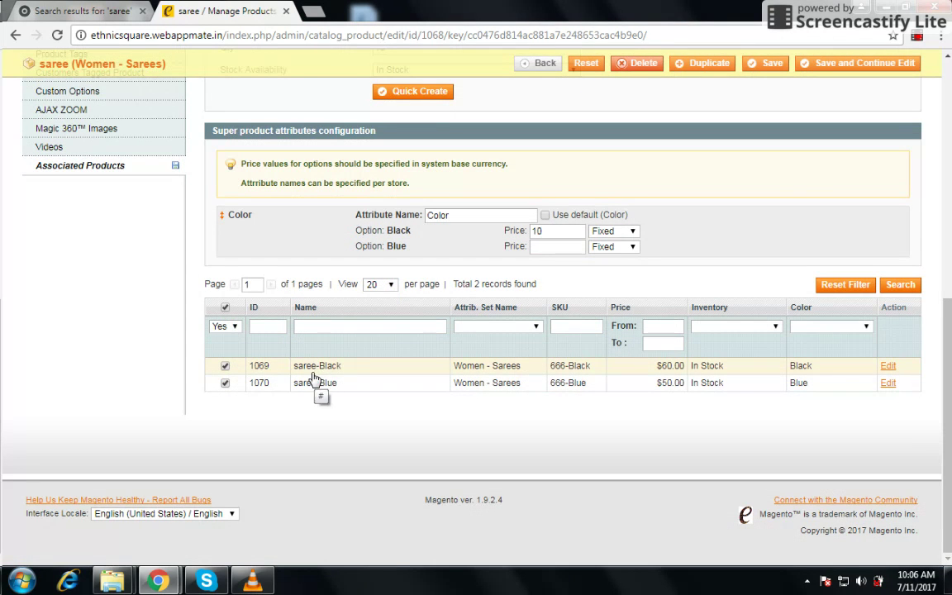
scroll(479, 395, up, 5)
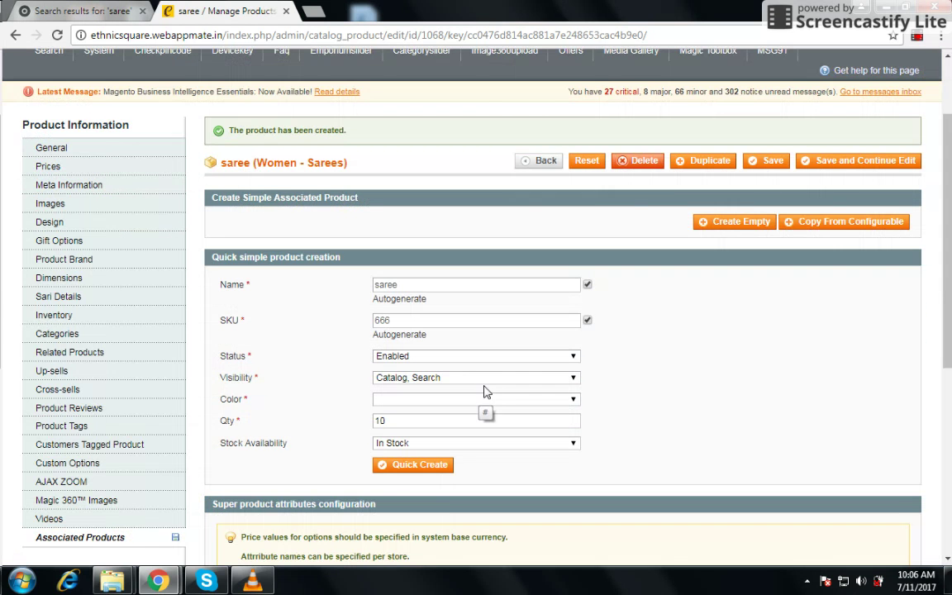
- Save the saree configurable product, then open saree-Blue from Manage Products for editing
click(761, 163)
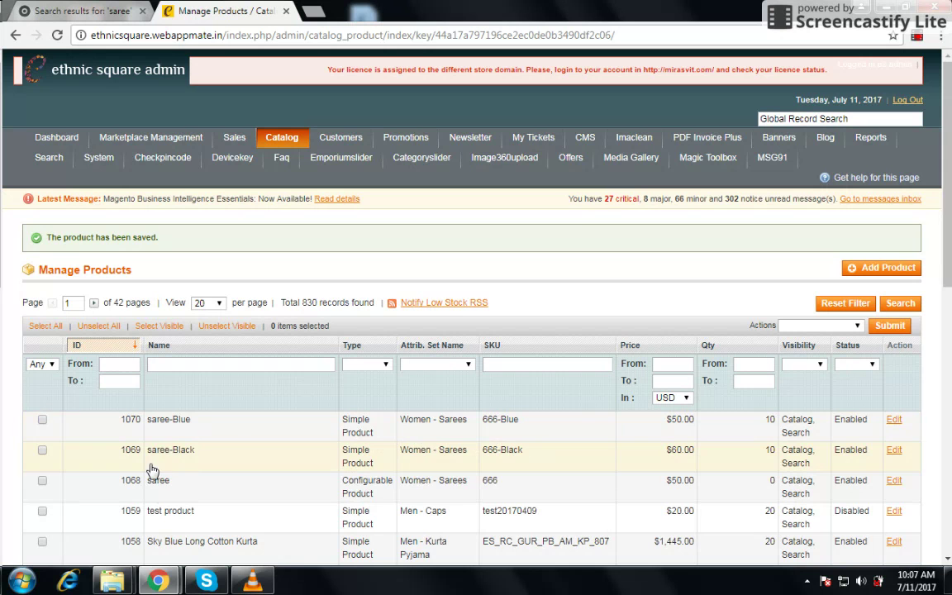
click(174, 423)
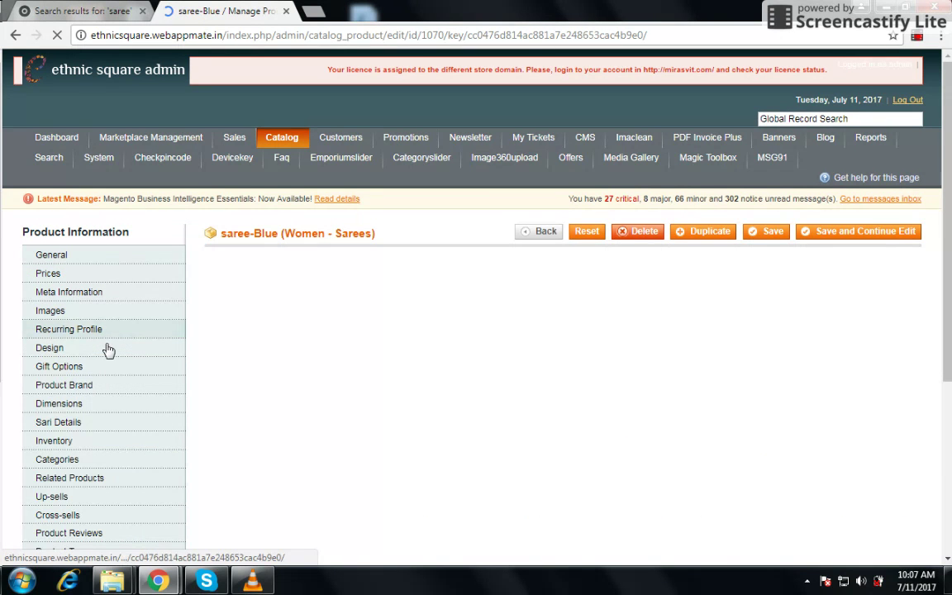
- Upload the blue saree photo images (1).jpg to saree-Blue's images
scroll(99, 380, down, 2)
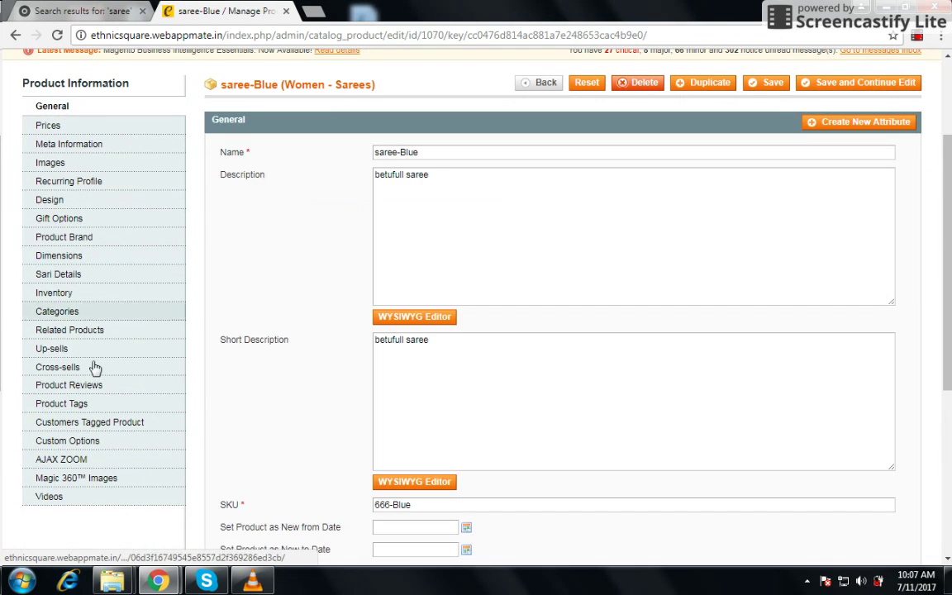
scroll(93, 368, up, 2)
click(42, 312)
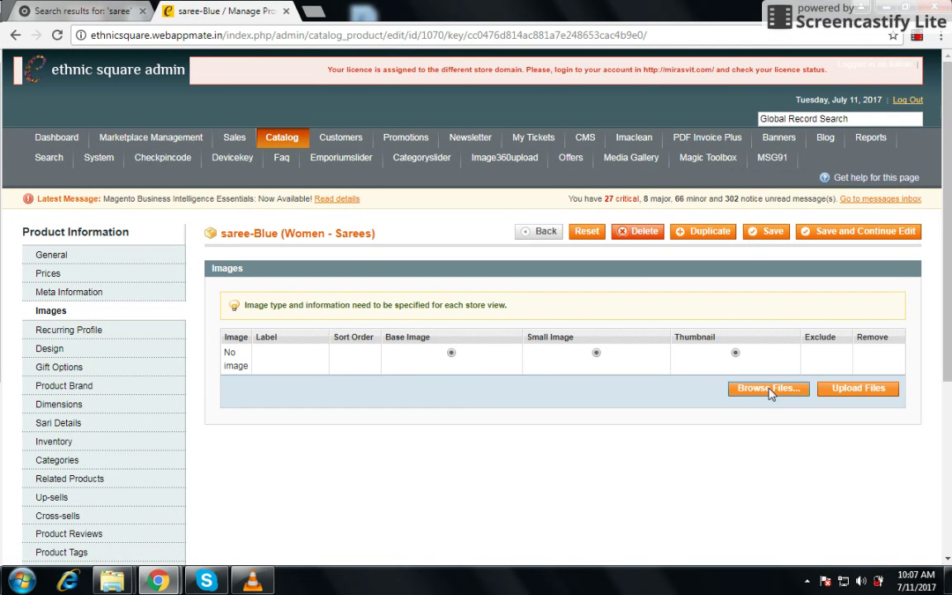
click(768, 391)
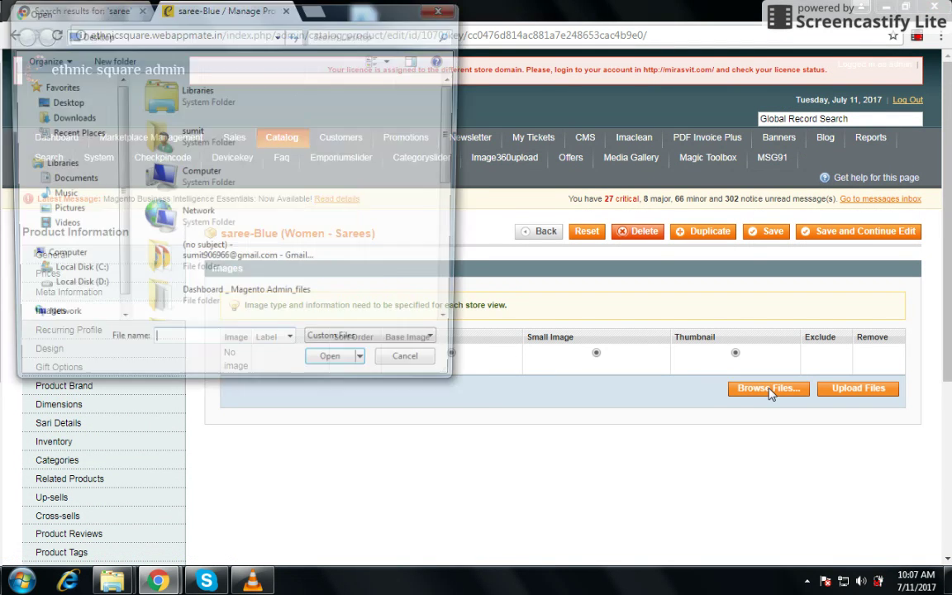
scroll(455, 323, down, 6)
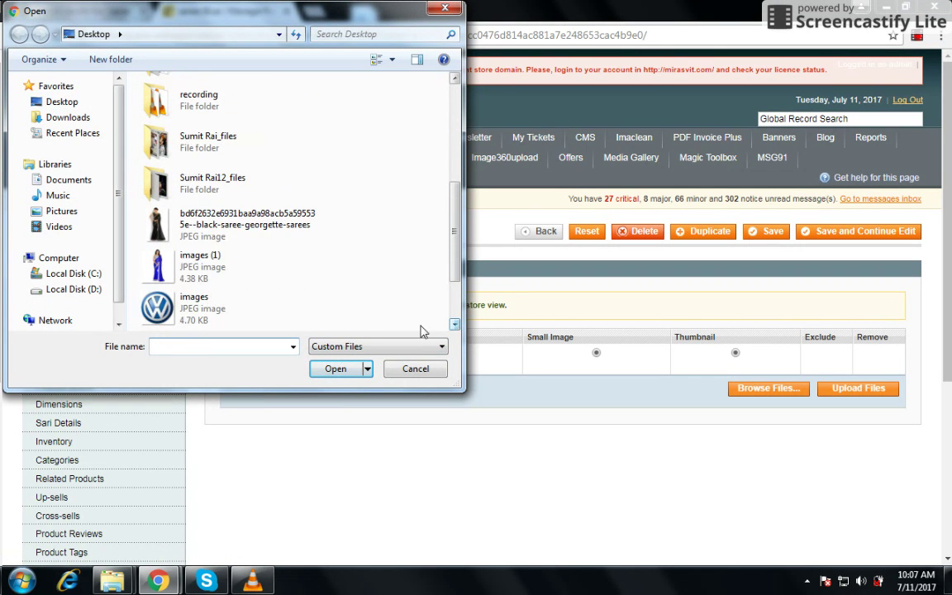
click(212, 270)
click(334, 367)
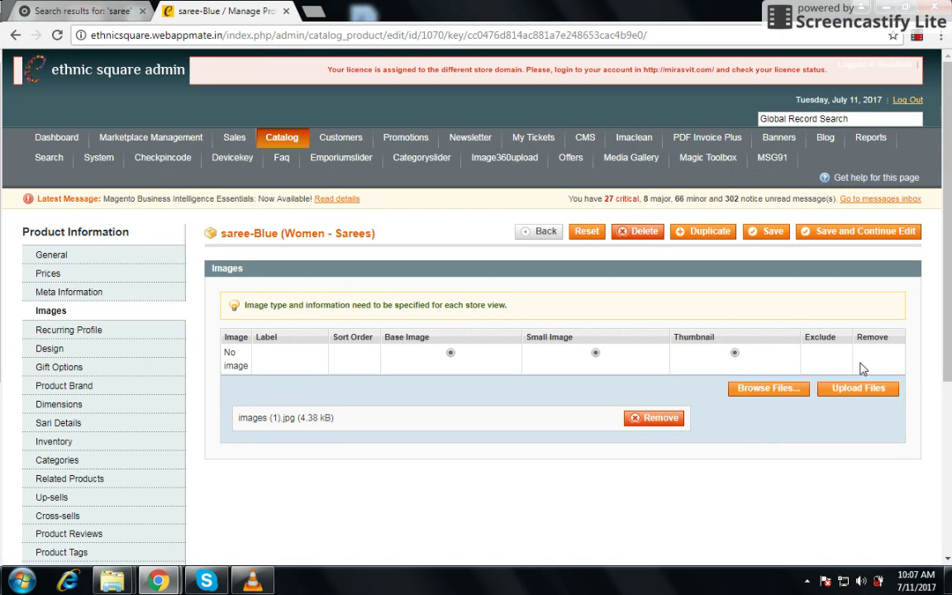
click(850, 391)
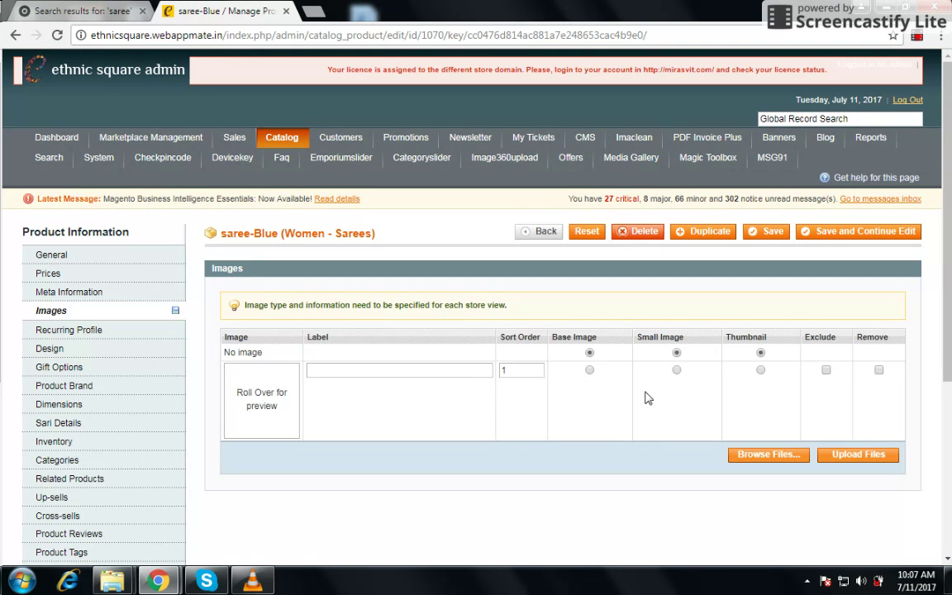
- Mark the uploaded photo as Base and Small Image and save saree-Blue
click(590, 371)
click(676, 371)
mouse_move(296, 386)
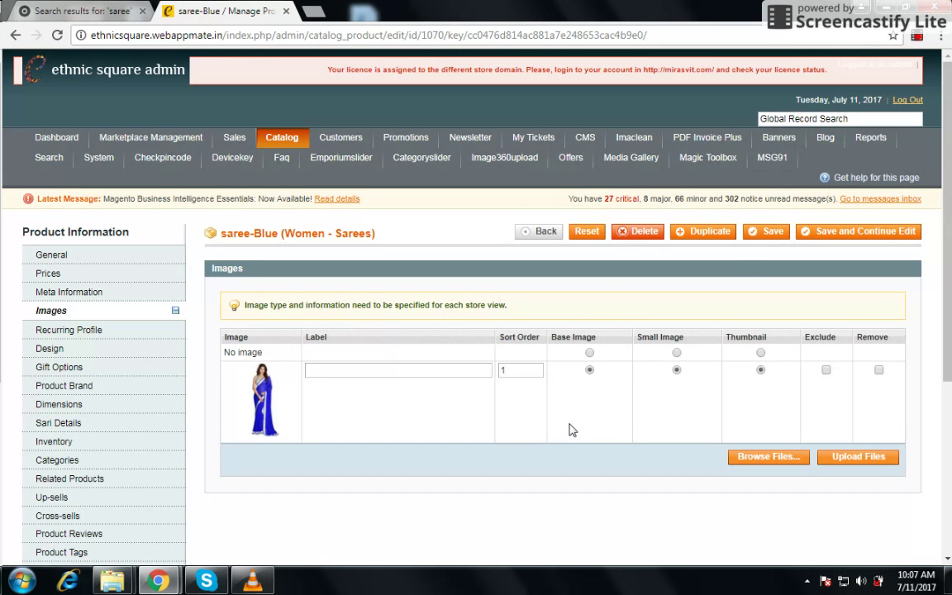
click(754, 232)
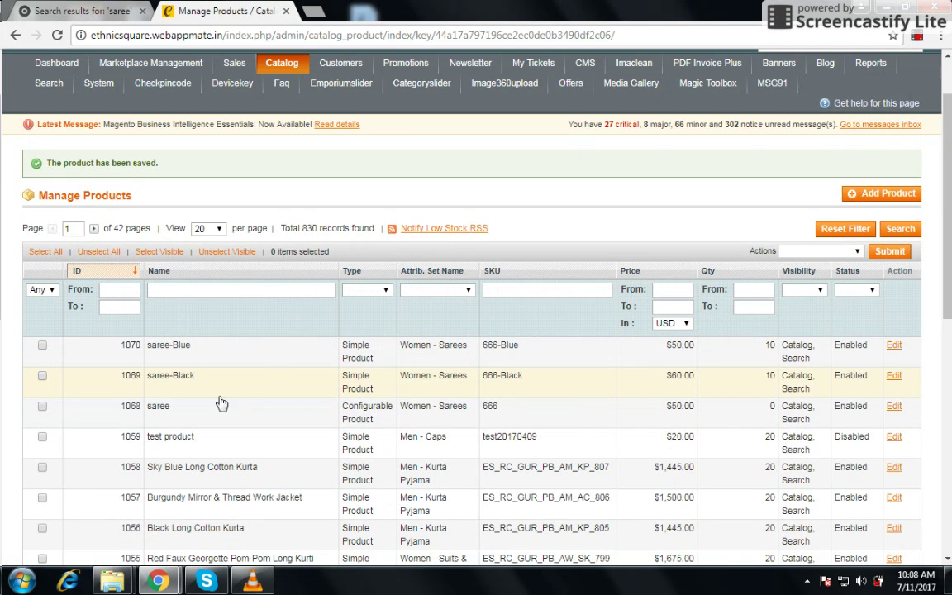
- Open saree-Black and upload the black georgette saree JPEG to its Images tab
click(175, 382)
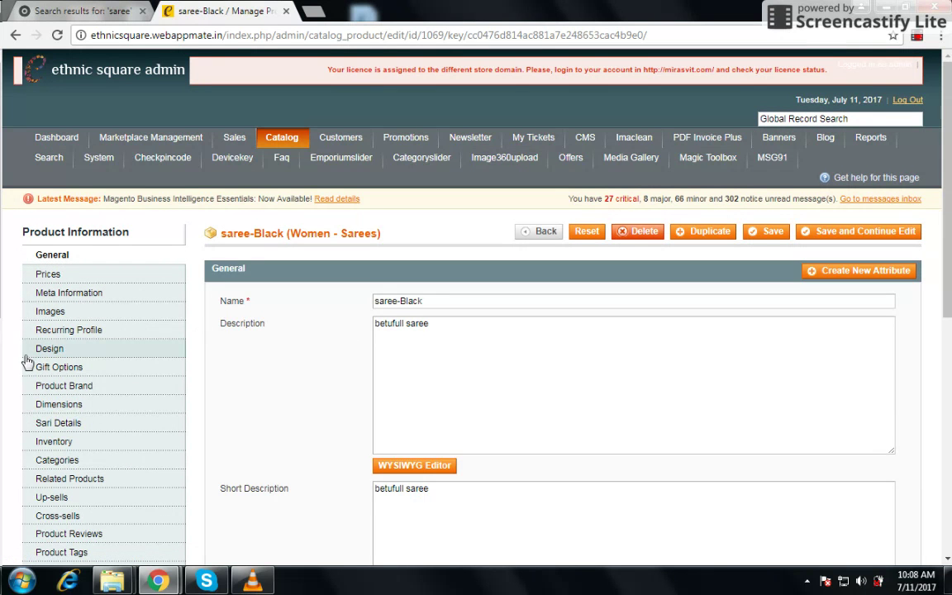
click(51, 312)
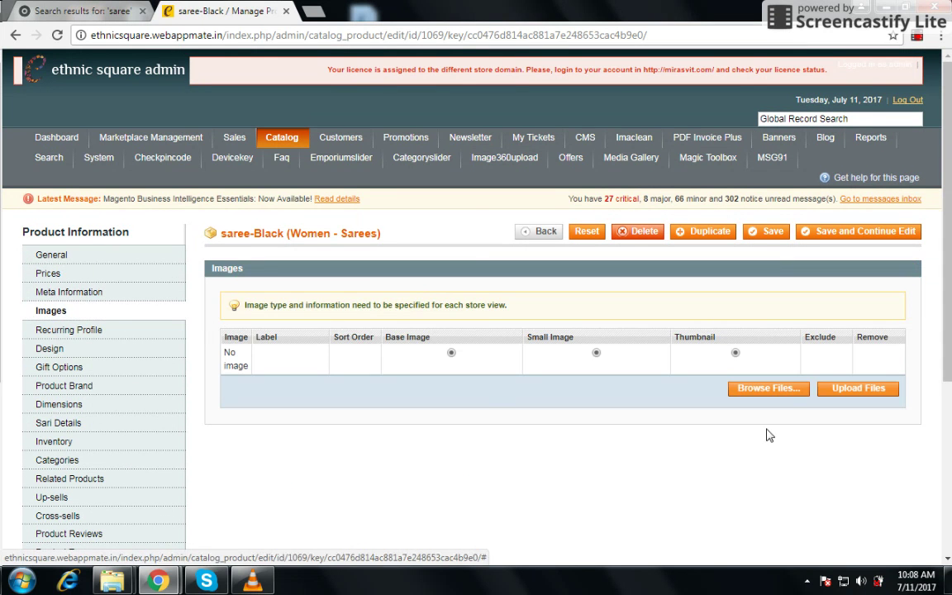
click(762, 390)
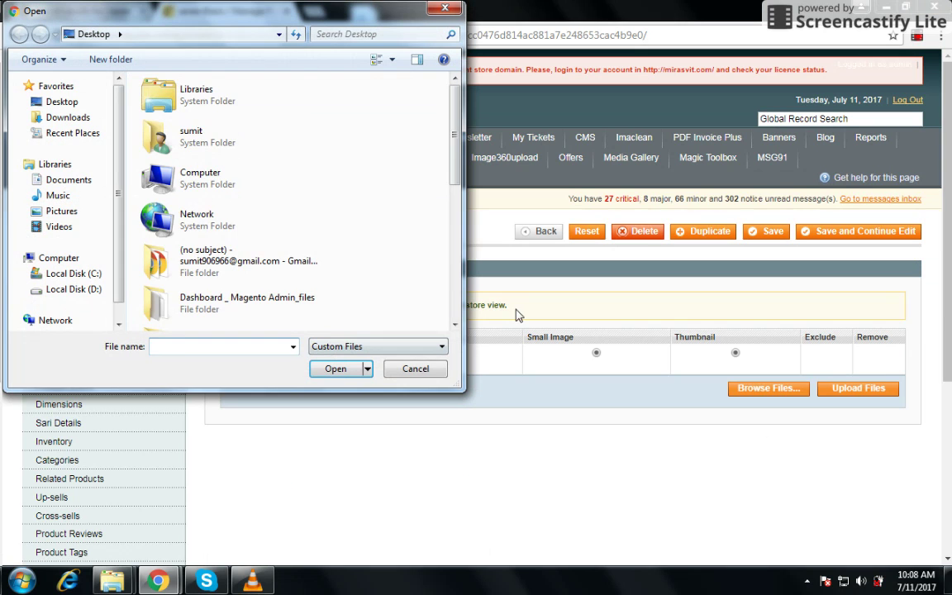
scroll(455, 325, down, 5)
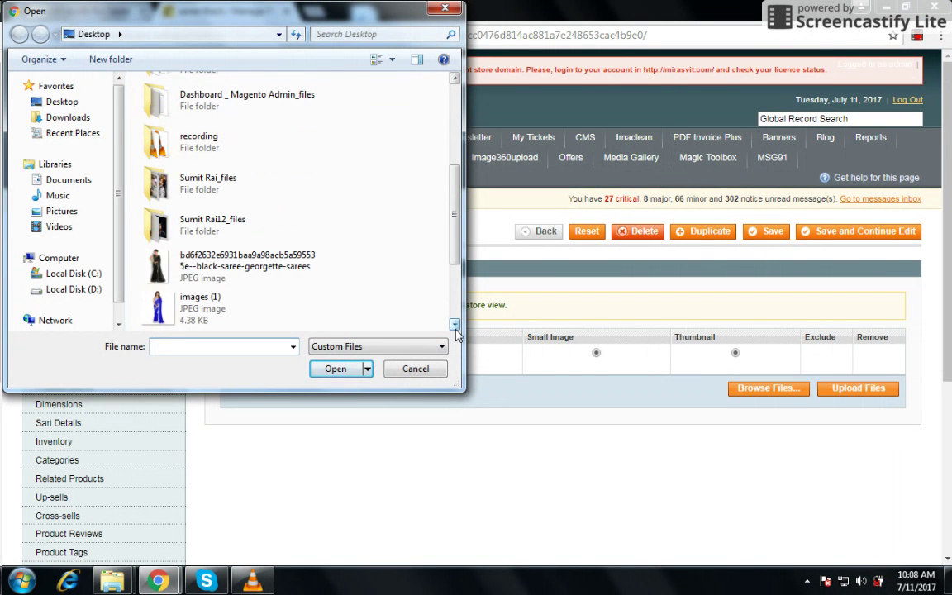
click(347, 272)
click(333, 370)
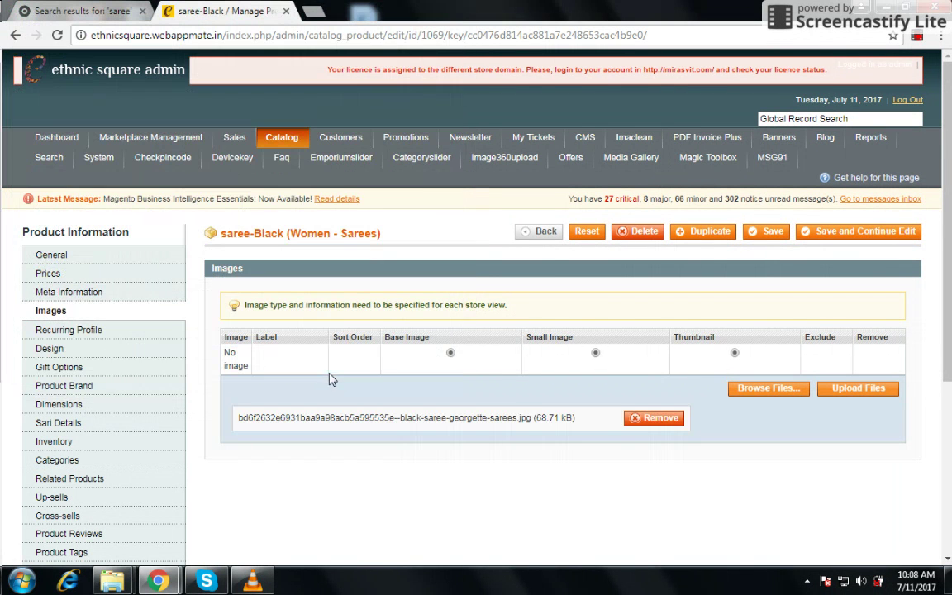
click(843, 390)
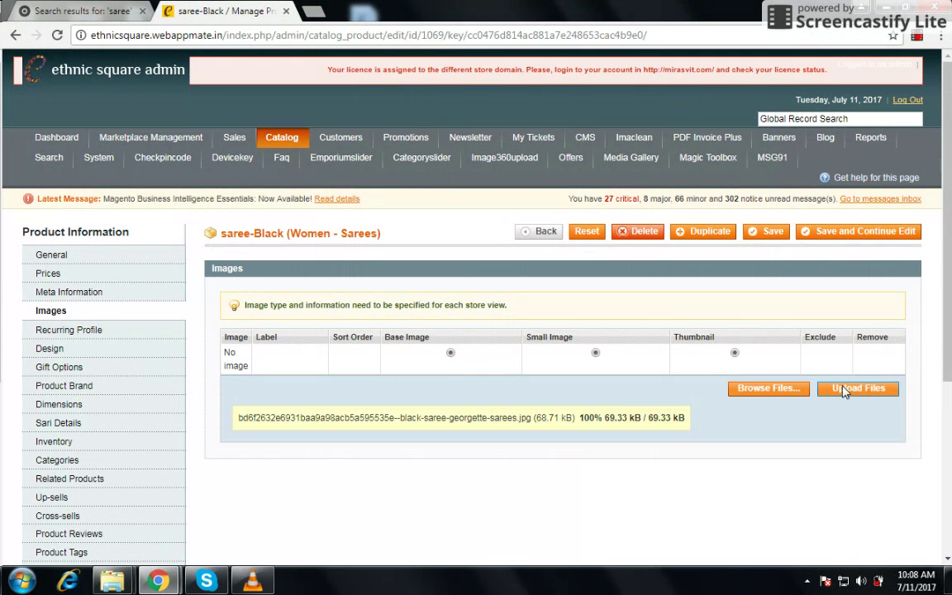